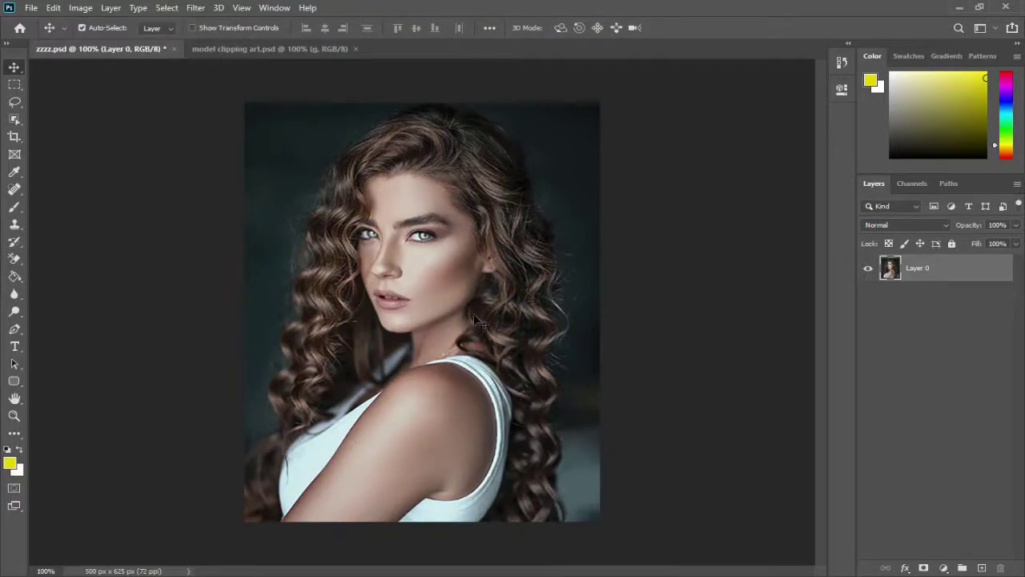
- Duplicate Layer 0 as Layer 0 copy and fully lock the original Layer 0
right_click(958, 276)
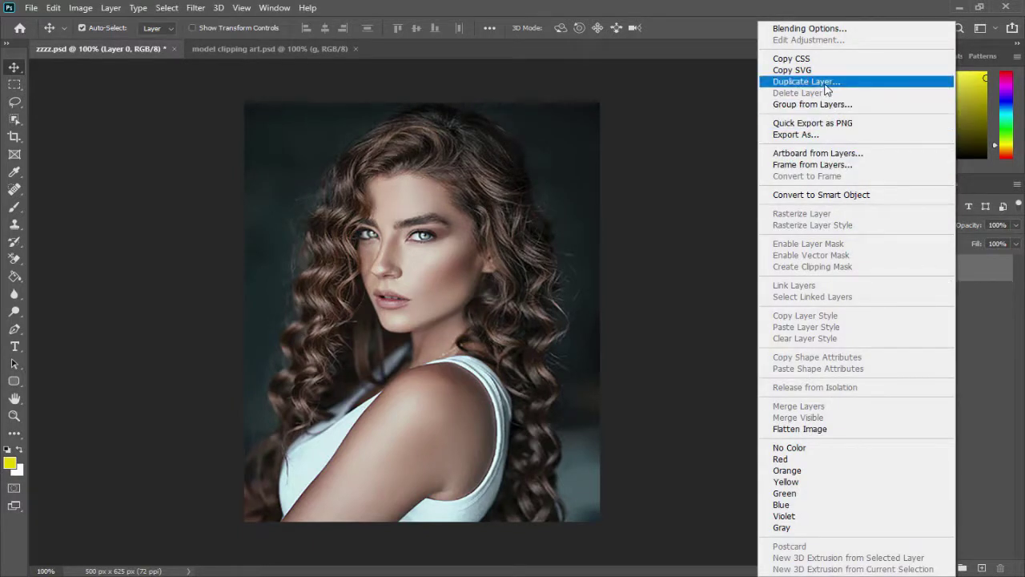
click(825, 83)
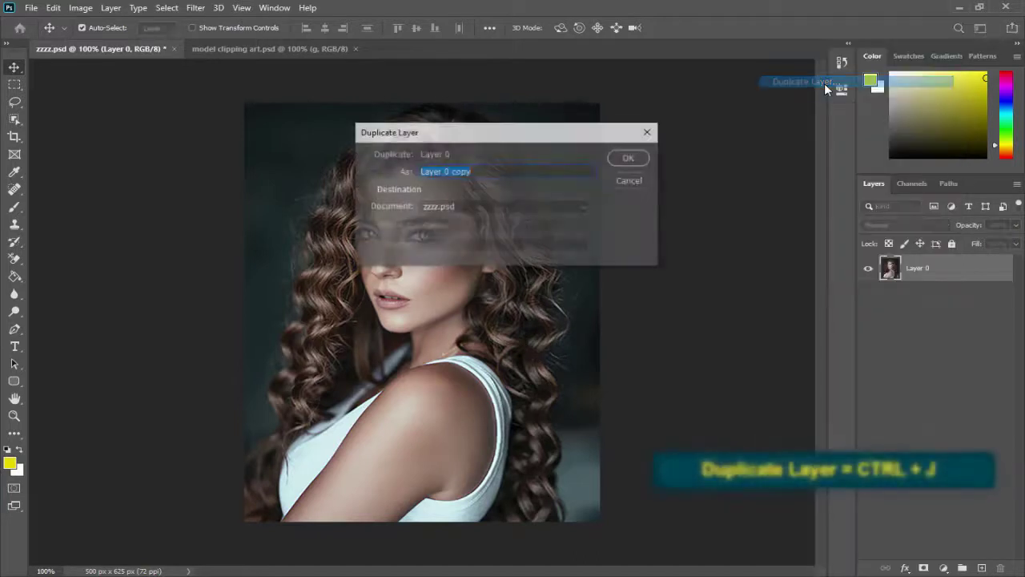
click(644, 159)
click(955, 295)
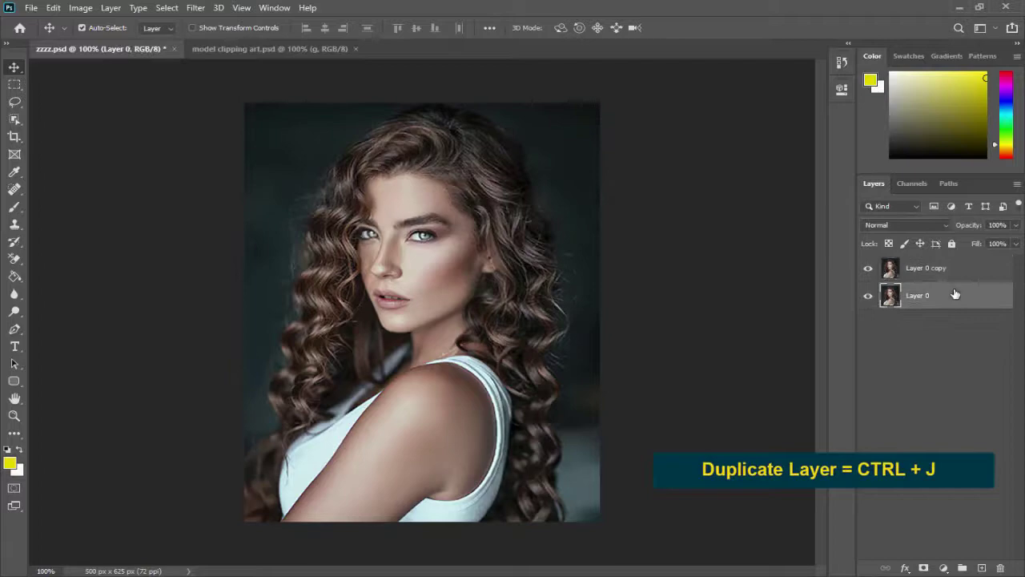
click(952, 244)
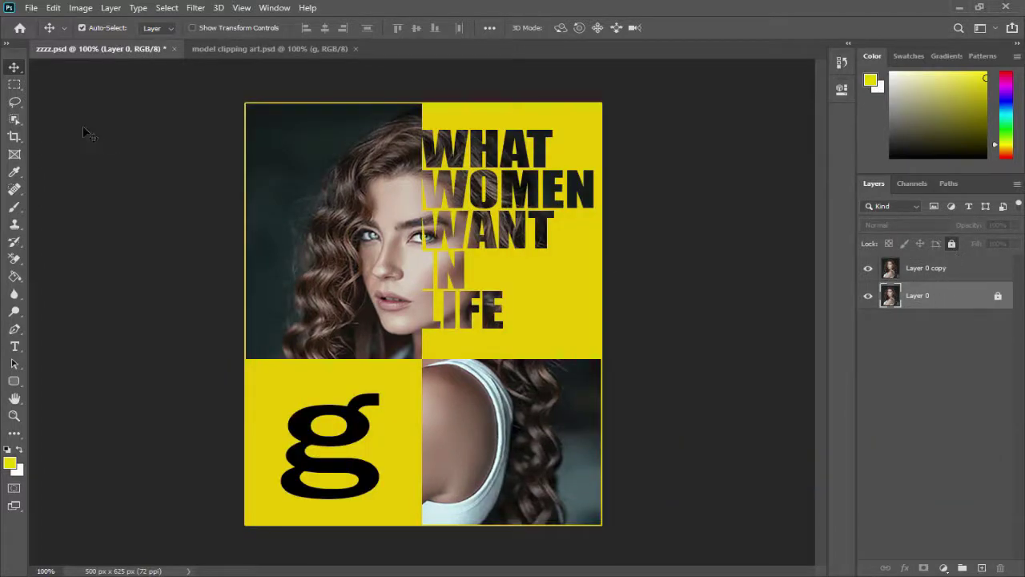
- Marquee the right half of Layer 0 copy, cut it onto Layer 1, and shift it 121 px right
click(17, 87)
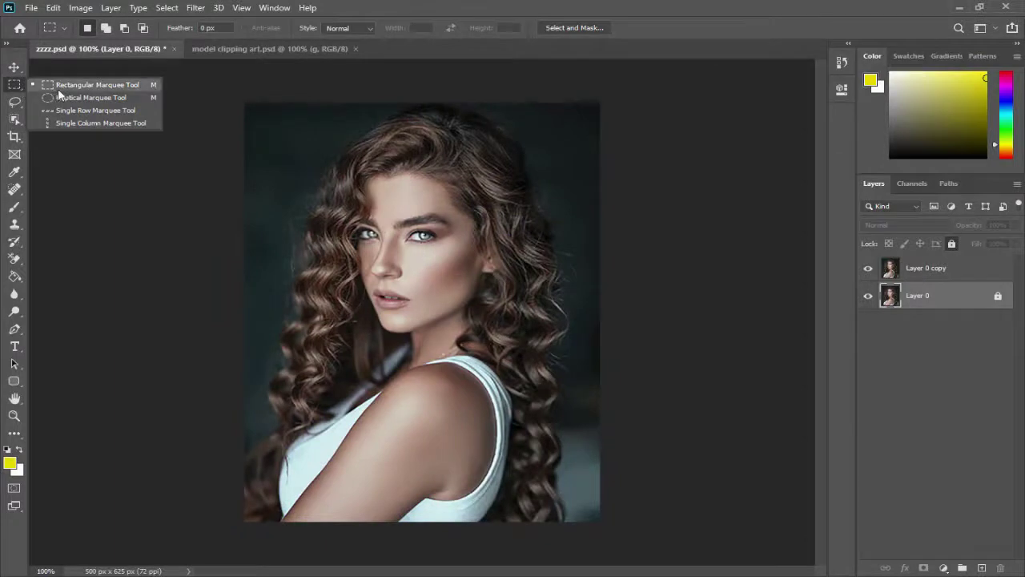
click(54, 88)
click(935, 277)
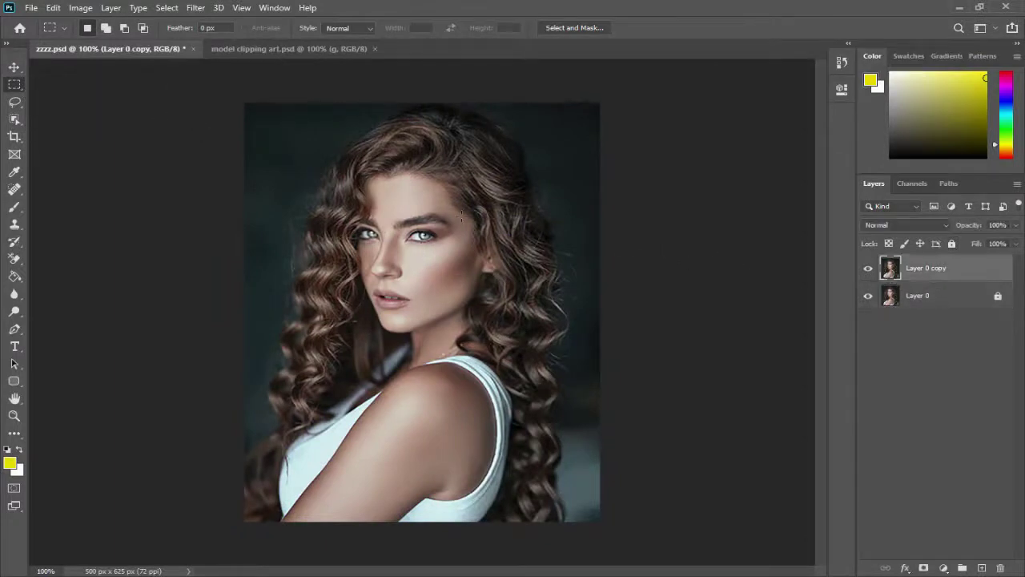
drag(418, 97, 680, 430)
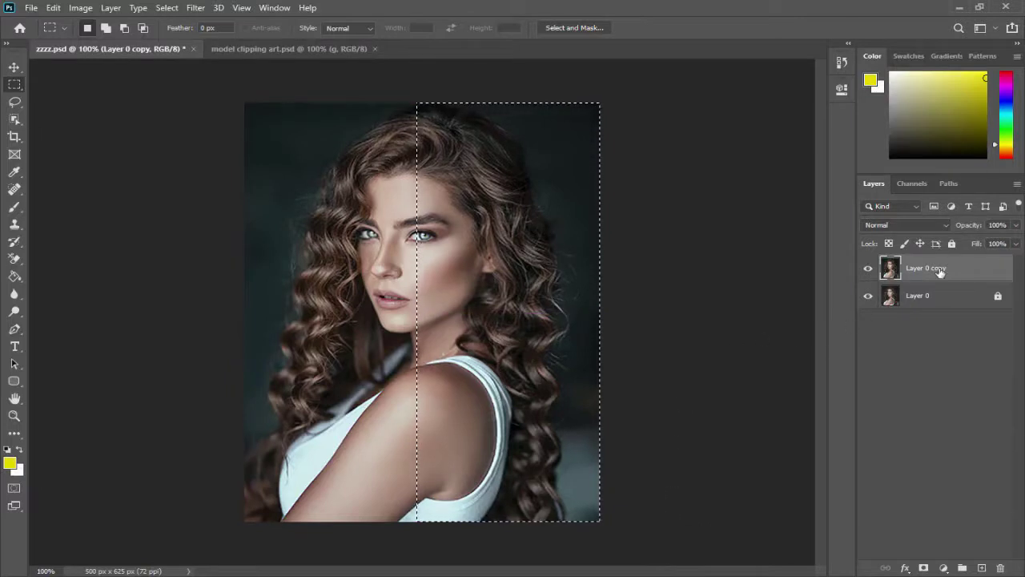
key(ctrl+x)
key(ctrl+v)
key(v)
drag(390, 264, 472, 265)
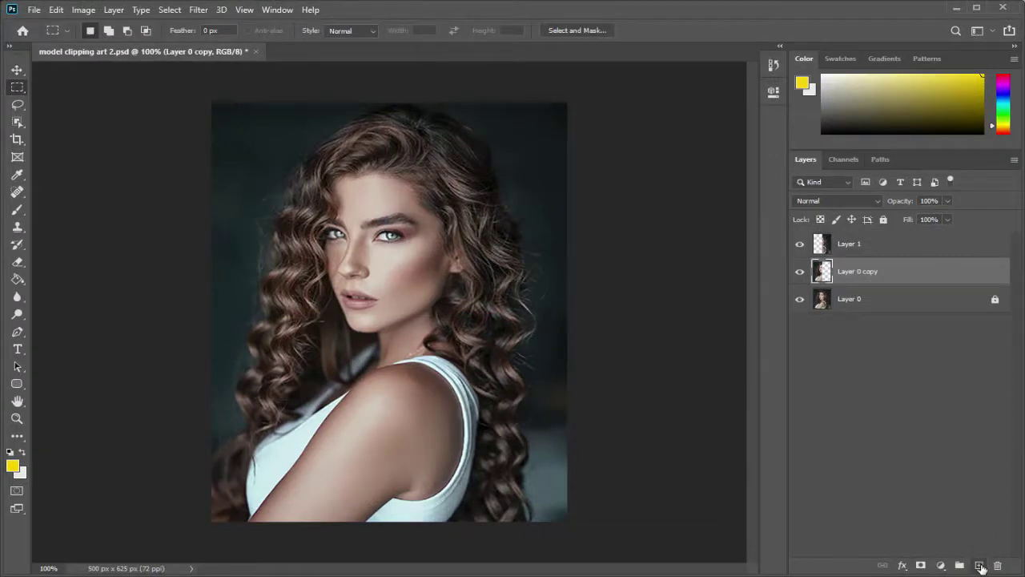
- Type the yellow word WHAT, hide Layer 1, and move WHAT onto the forehead
click(981, 567)
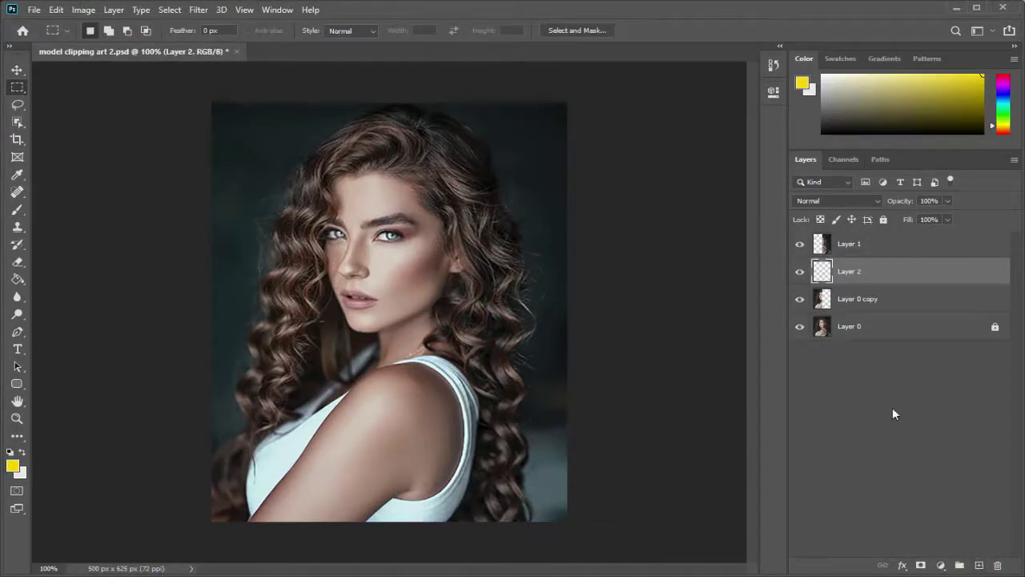
key(v)
click(23, 352)
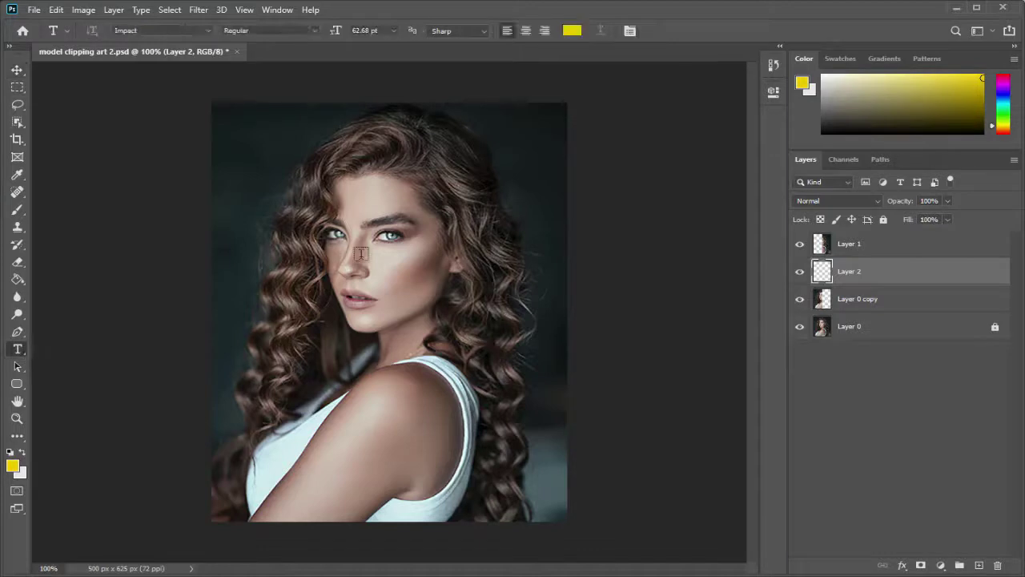
click(428, 216)
text(W)
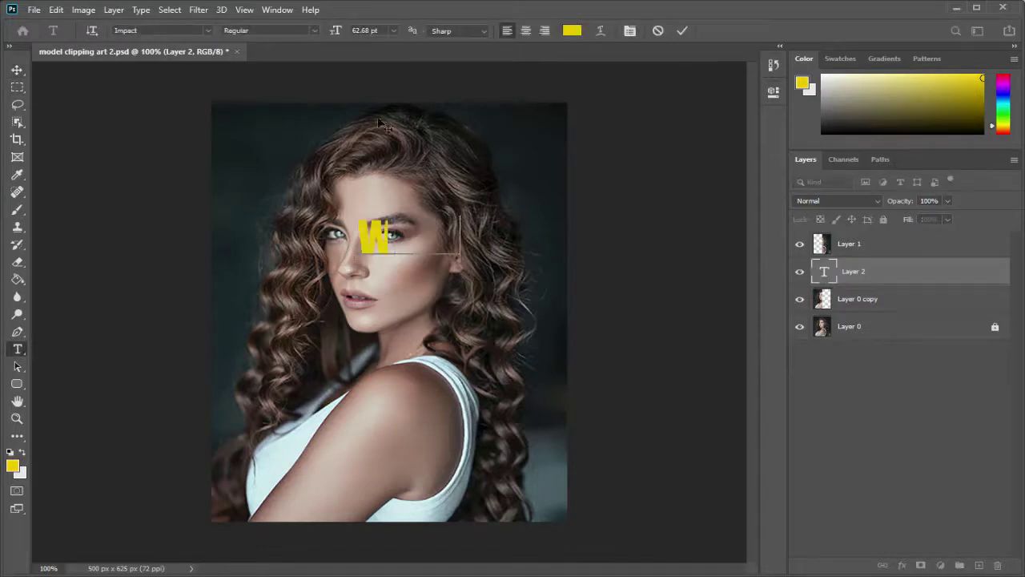
click(18, 71)
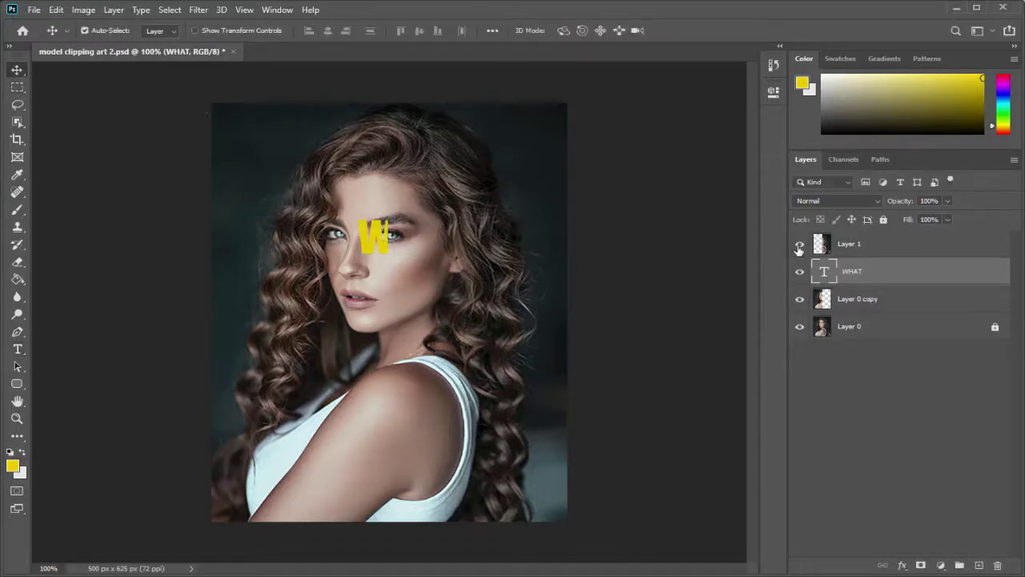
click(799, 246)
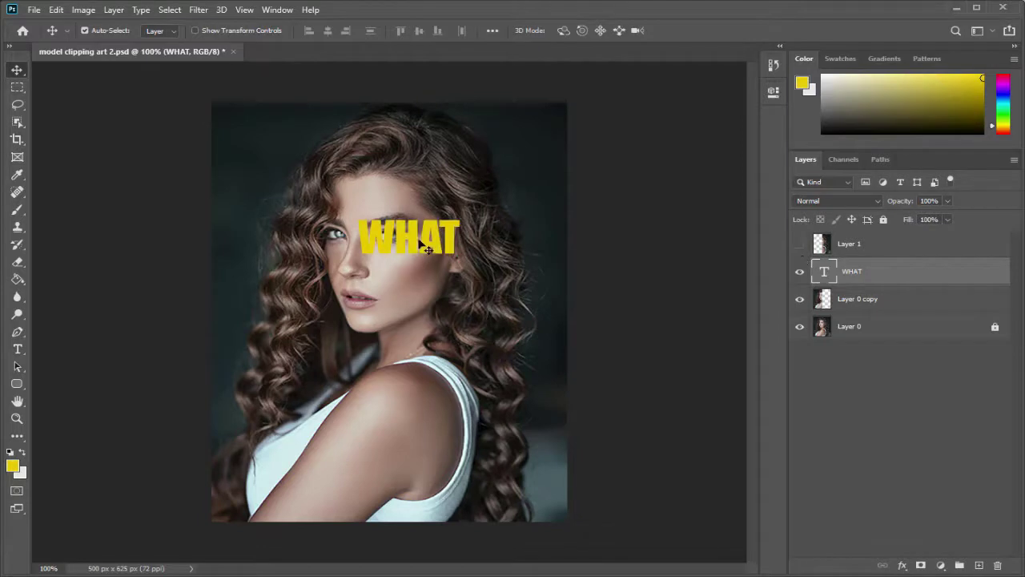
drag(433, 247, 460, 194)
- Duplicate the WHAT layer, rewrite it as WOMEN, and nudge it below WHAT
right_click(900, 276)
click(753, 58)
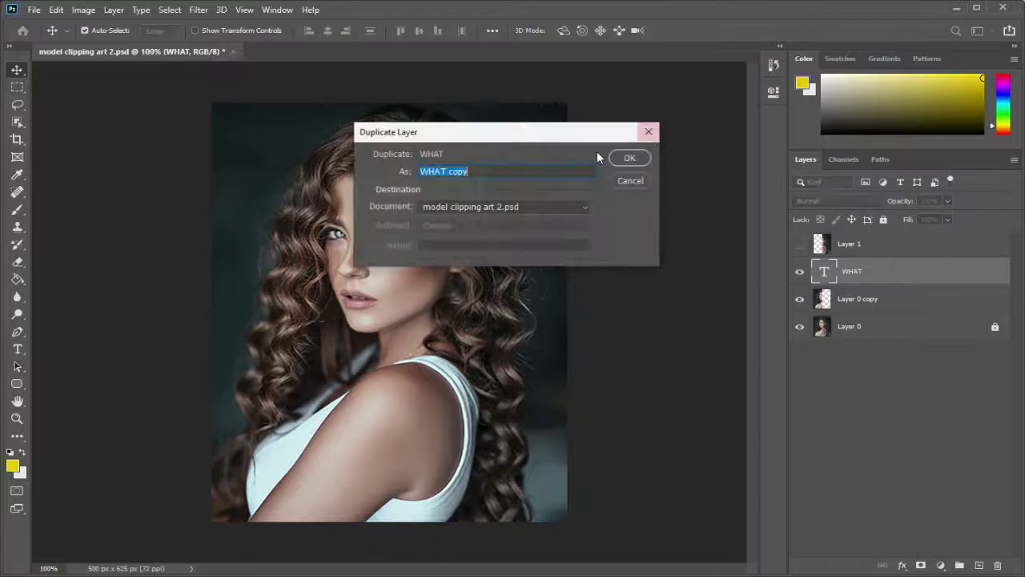
click(631, 158)
double_click(424, 189)
text(WOMEN)
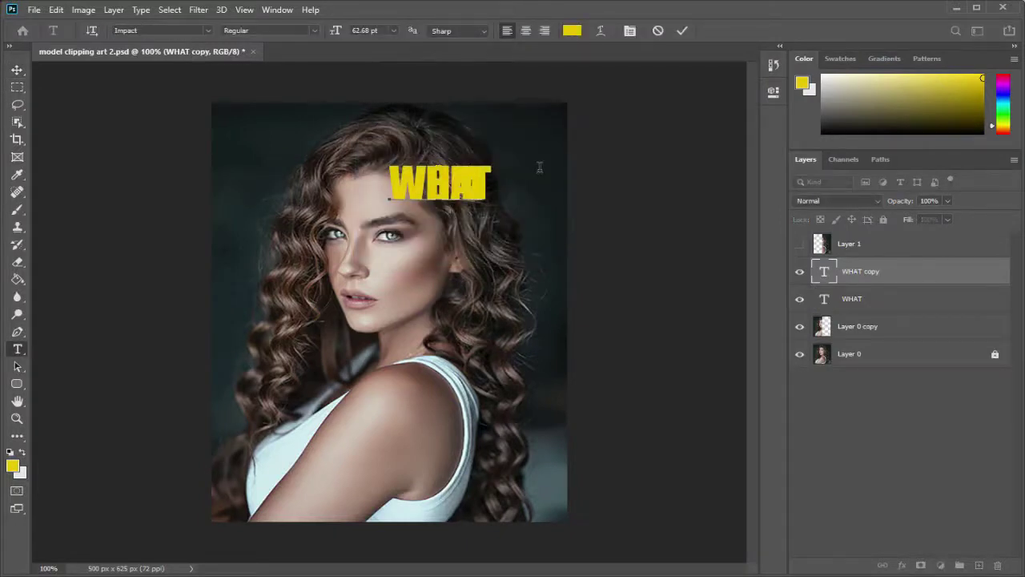
click(644, 243)
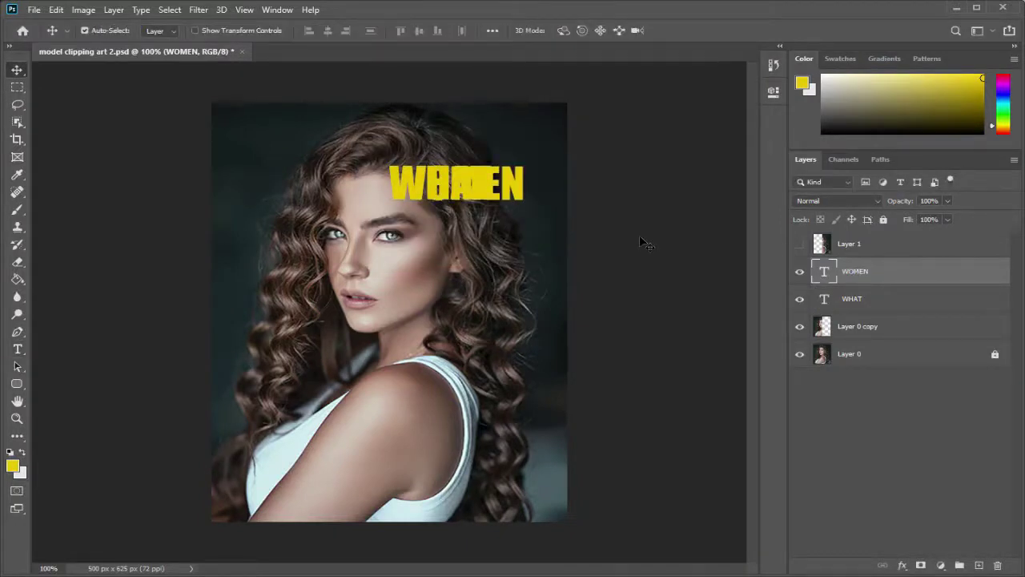
key(shift+Down)
key(shift+Down)
key(shift+Down)
key(shift+Down)
key(Down)
key(Down)
- Duplicate WOMEN, move the copy down to a third line, and rewrite it as WANT
key(ctrl+j)
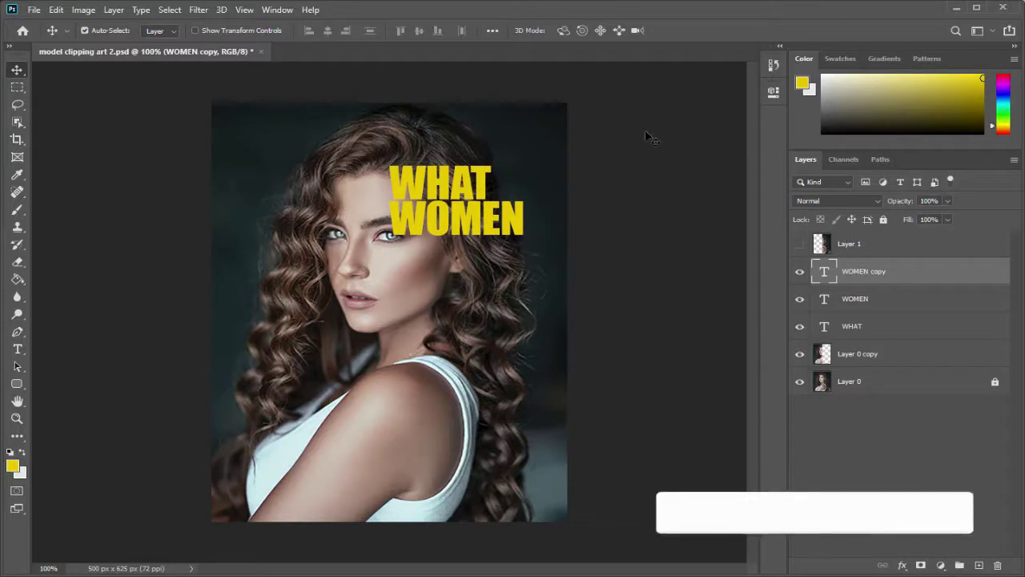
key(shift+Down)
key(shift+Down)
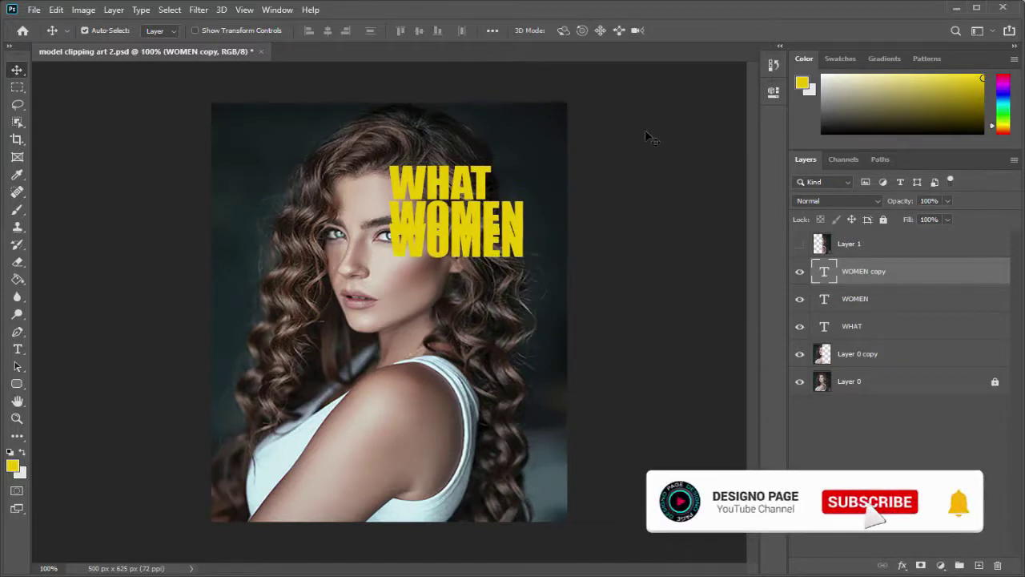
key(shift+Down)
key(shift+Down)
double_click(456, 252)
text(WANT)
key(ctrl+Return)
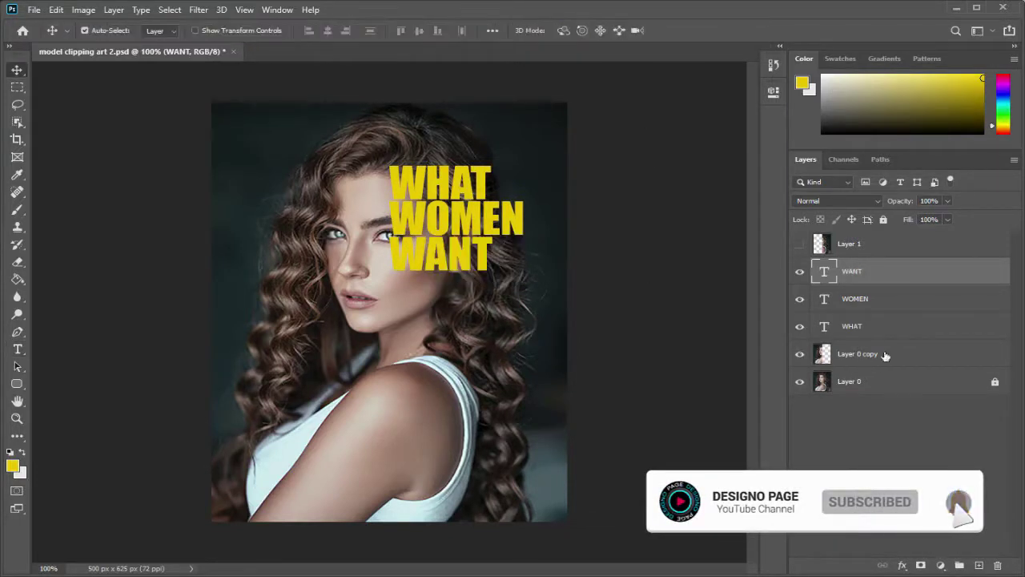
- Duplicate WANT, rewrite the copy as IN, and nudge it down below WANT
key(ctrl+j)
key(t)
double_click(513, 248)
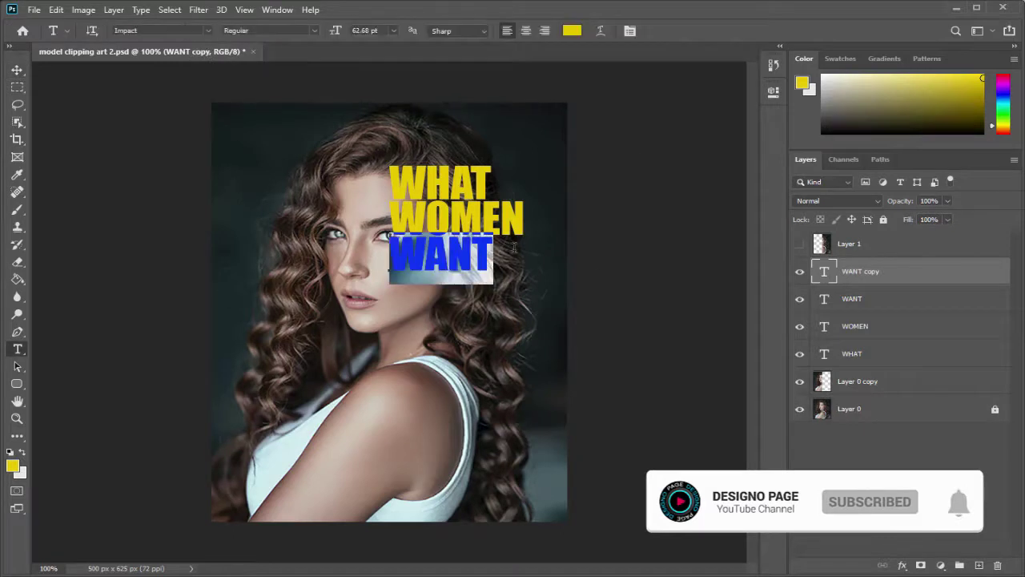
text(IN)
key(ctrl+Return)
key(v)
key(shift+Down)
key(shift+Down)
key(shift+Down)
key(shift+Down)
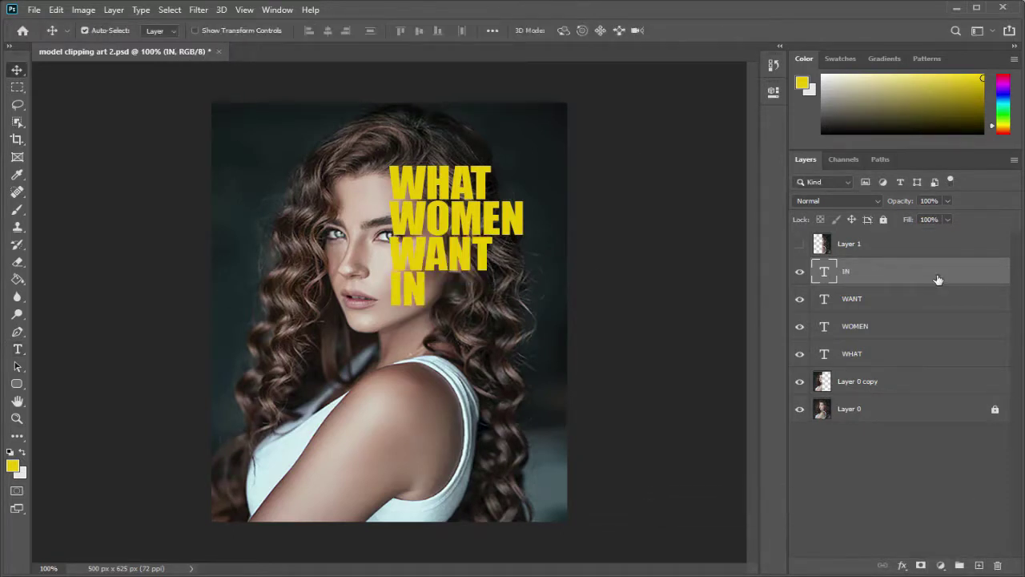
- Duplicate IN, rewrite the copy as LIFE, and nudge it down below IN
key(ctrl+j)
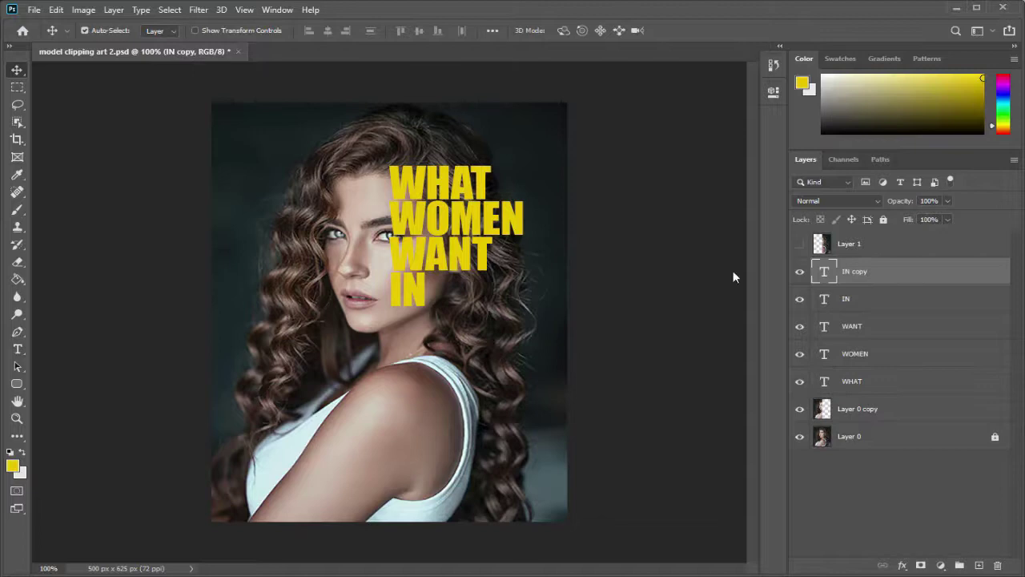
key(t)
double_click(416, 294)
text(LIFE)
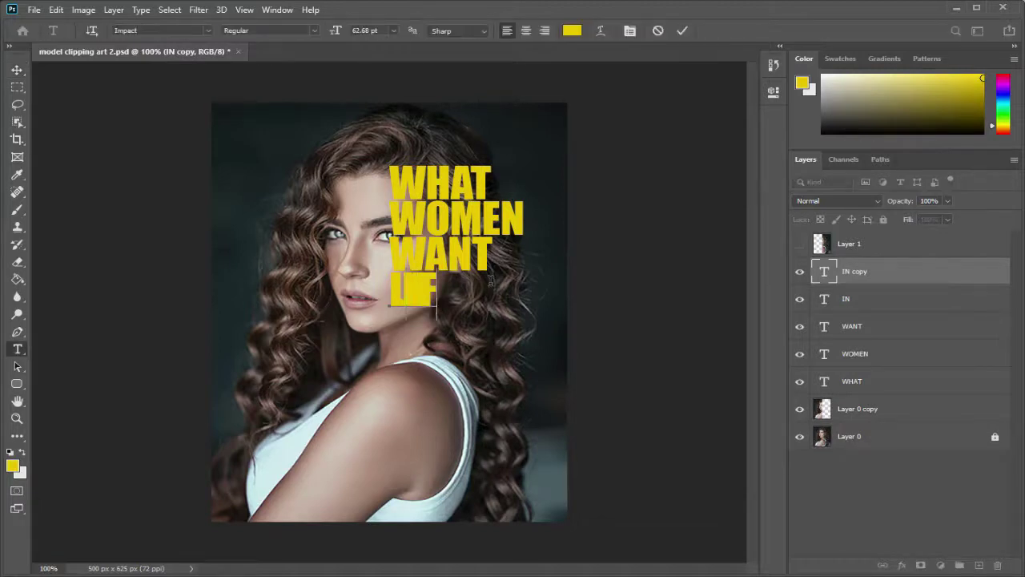
key(ctrl+Return)
key(v)
key(shift+Down)
key(shift+Down)
key(shift+Down)
key(shift+Down)
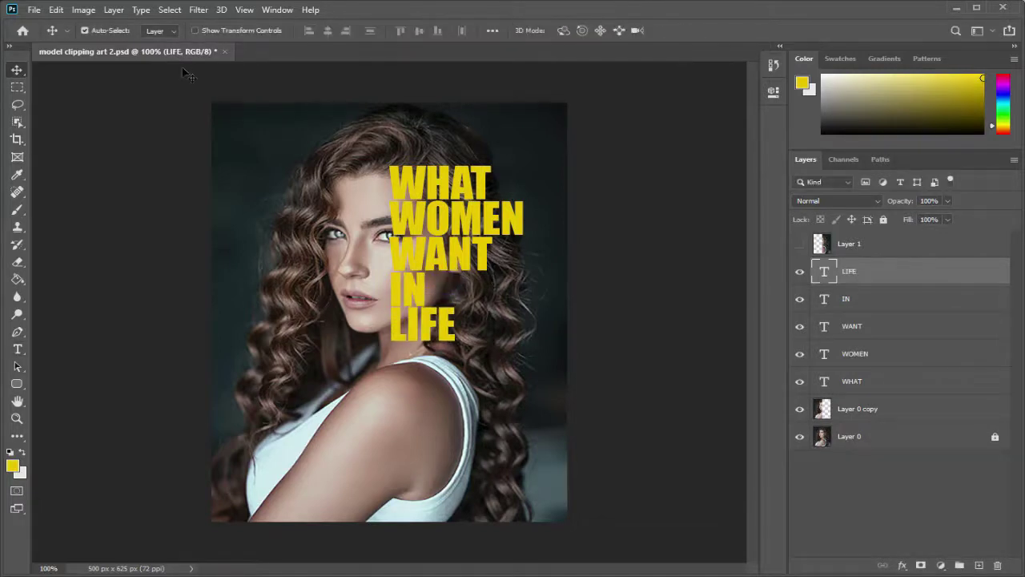
- Create Group 1, move the five word layers into it, and collapse it
click(959, 566)
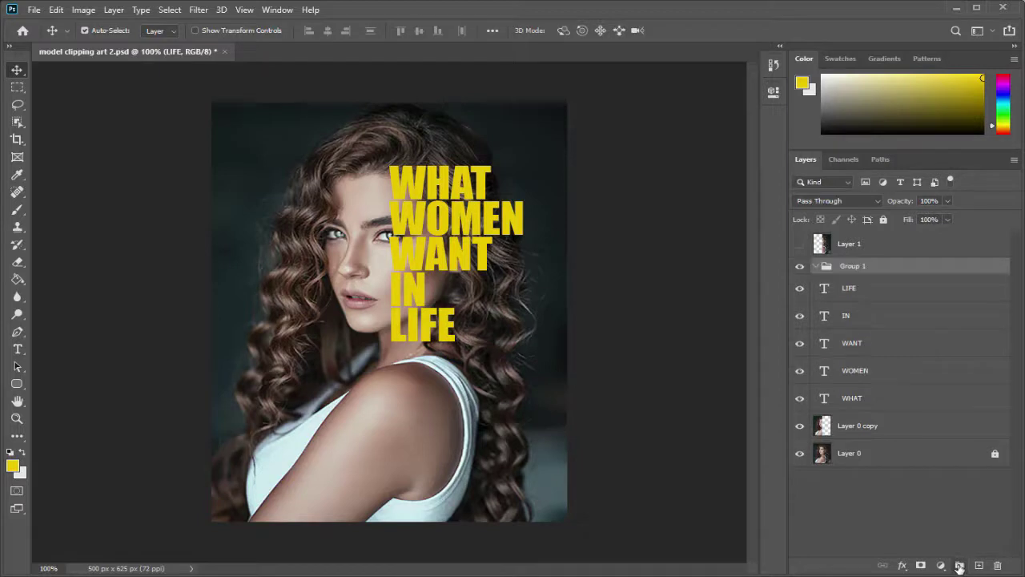
click(849, 288)
shift+click(861, 401)
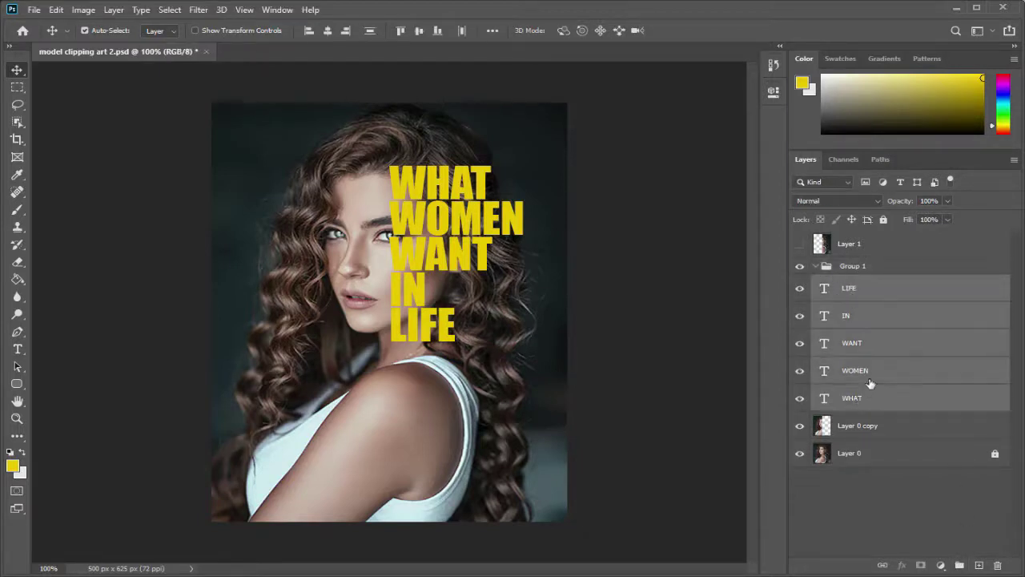
drag(848, 287, 850, 268)
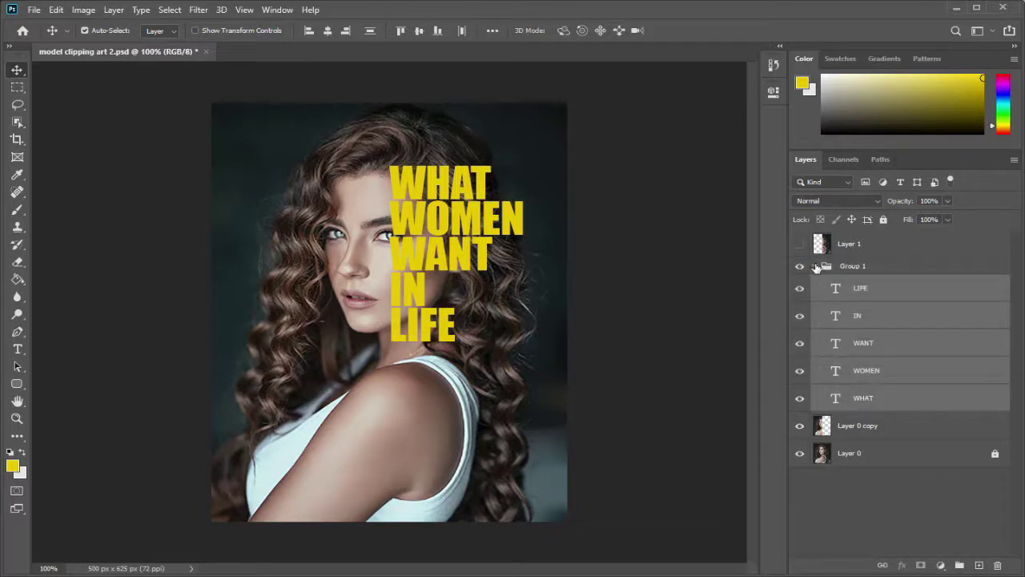
click(818, 266)
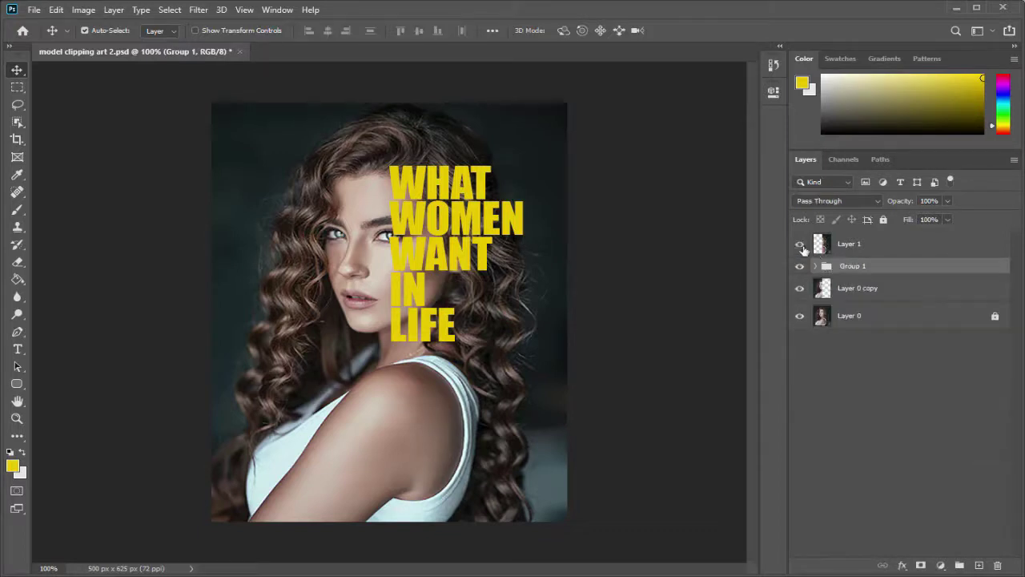
- Show the model cutout Layer 1 and clip it to the word group
click(800, 245)
click(877, 248)
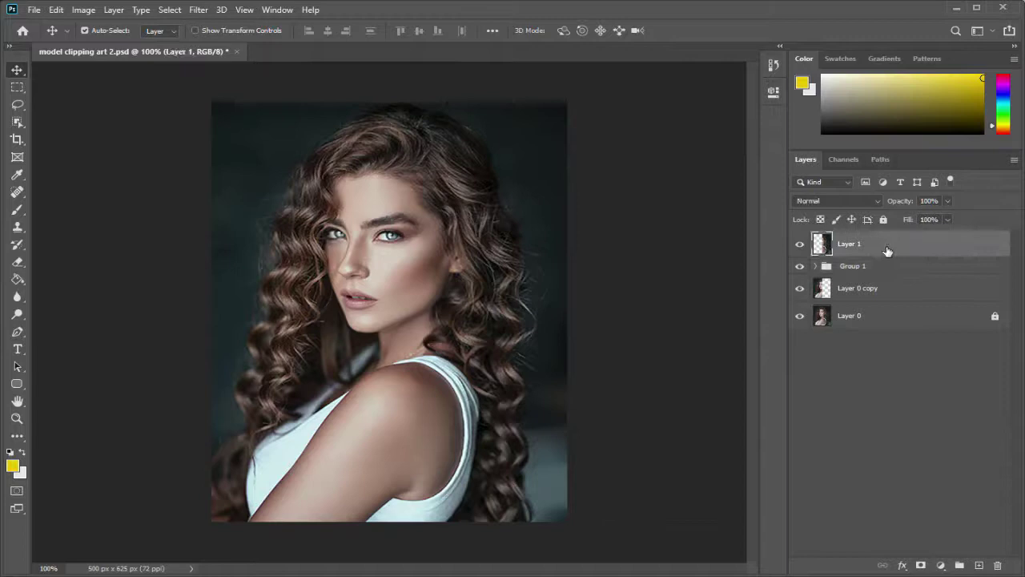
right_click(889, 253)
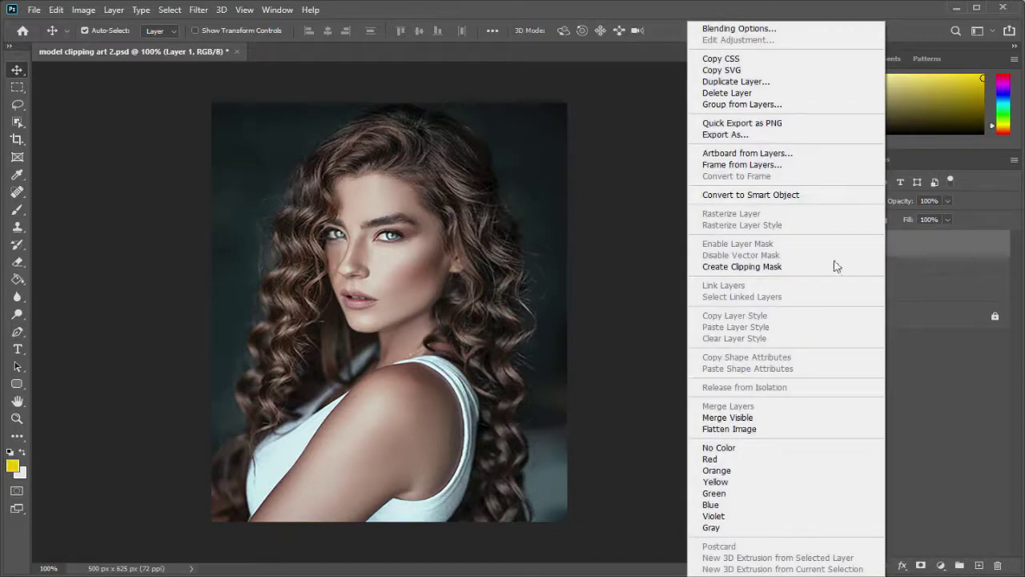
click(761, 274)
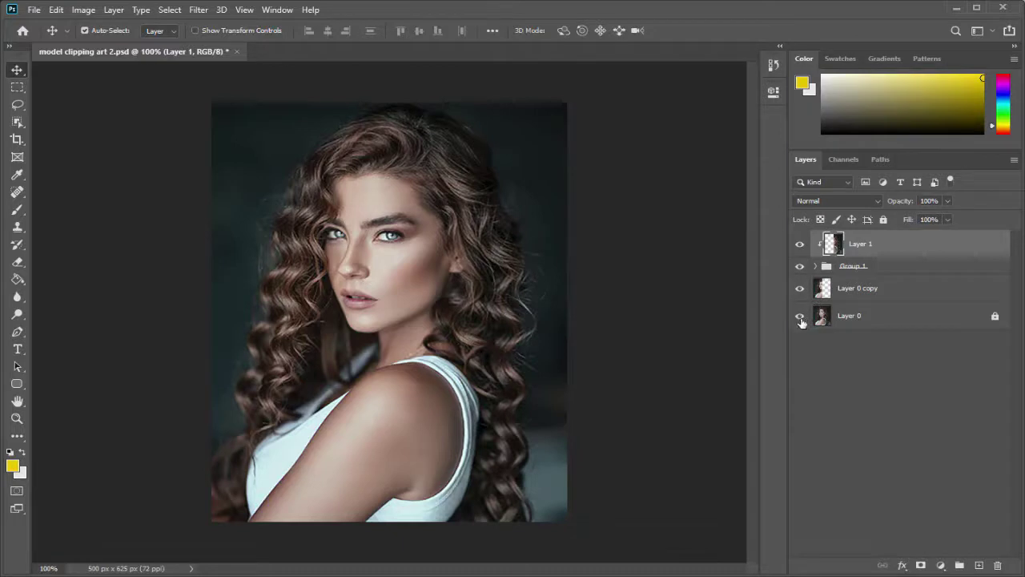
- Add a new Layer 2 above Layer 0 and fill it yellow with the Paint Bucket
click(882, 319)
click(978, 565)
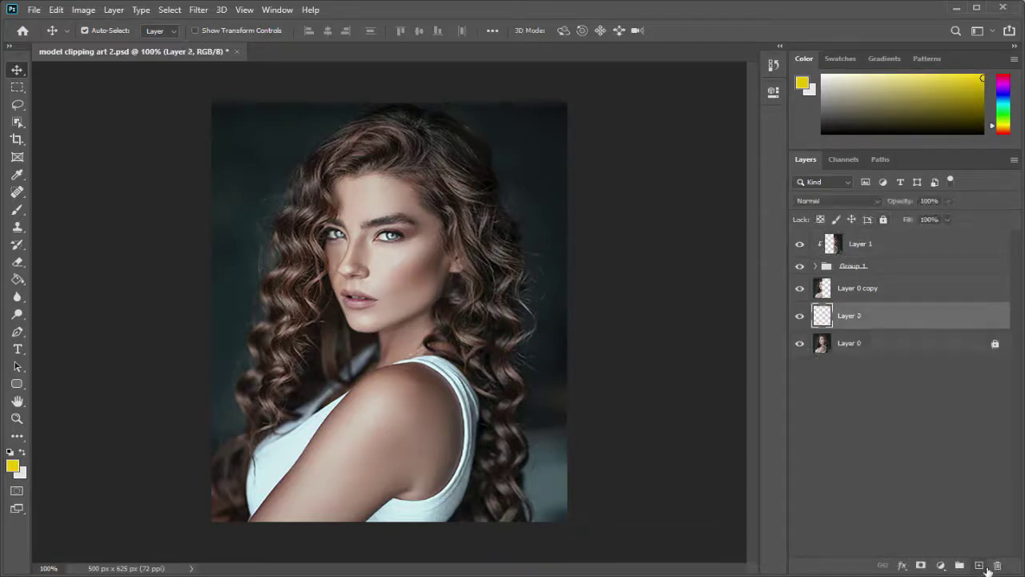
click(18, 280)
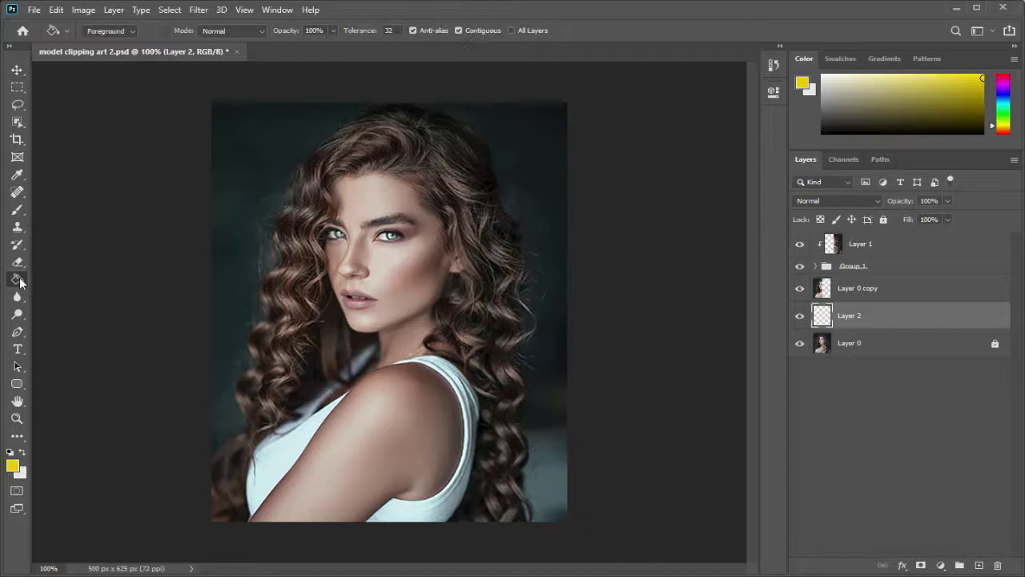
click(511, 398)
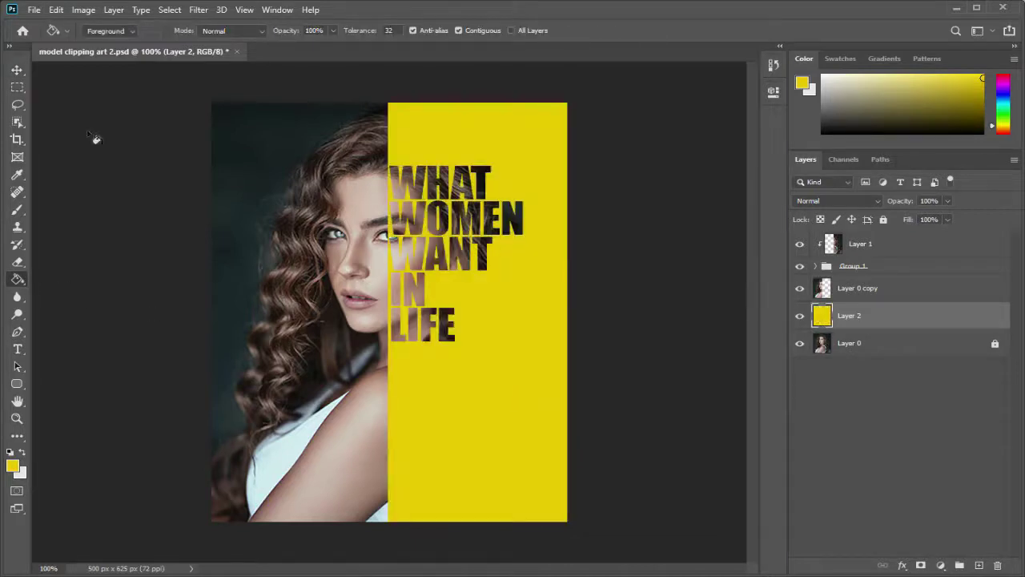
click(18, 72)
click(924, 267)
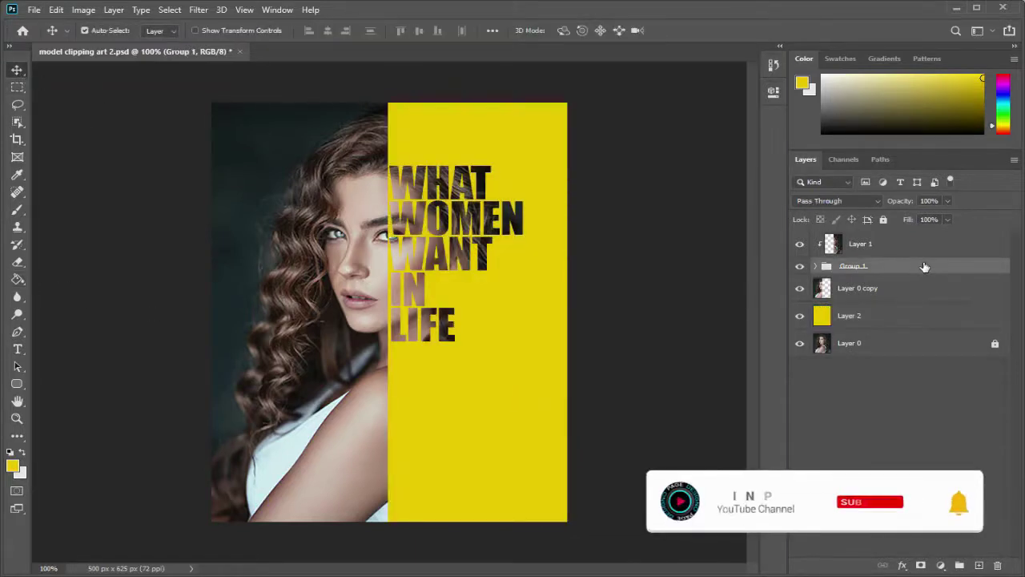
- Nudge the word group up, then Free Transform it larger and wider across the yellow panel
key(Up)
key(Up)
key(Up)
key(Up)
key(Up)
key(Up)
key(Up)
key(Up)
key(Up)
key(Up)
key(Up)
key(Up)
key(Up)
key(Up)
key(Up)
key(Up)
key(Up)
key(Up)
key(Up)
key(Up)
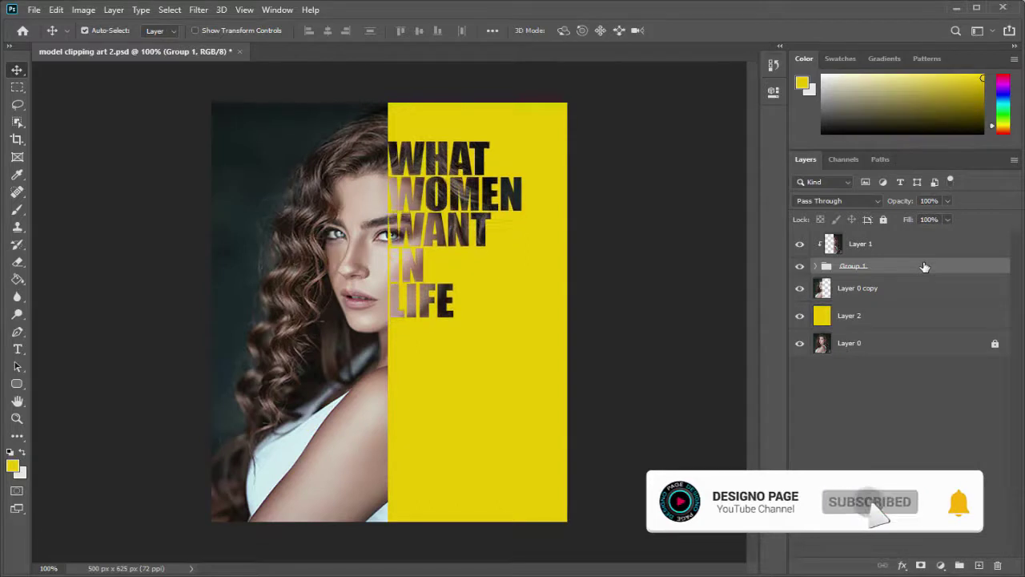
key(Up)
key(Up)
key(Up)
key(Up)
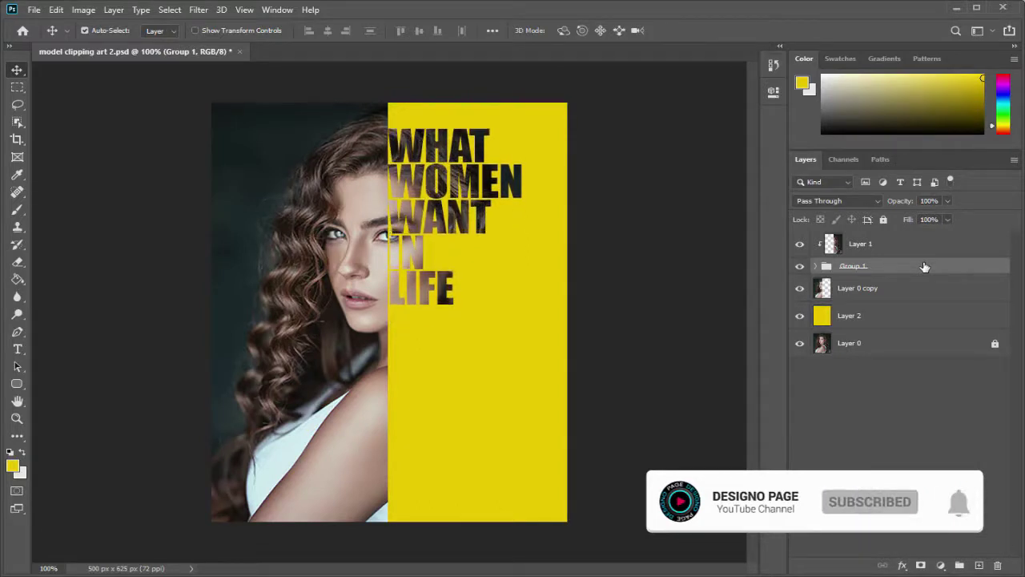
click(56, 9)
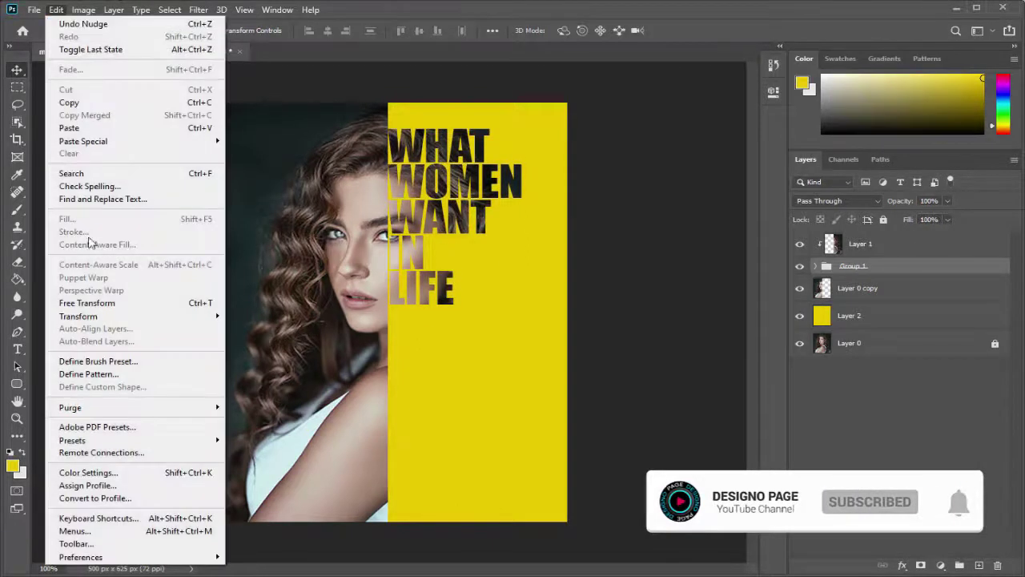
click(162, 305)
drag(521, 304, 538, 326)
drag(539, 228, 559, 228)
key(Return)
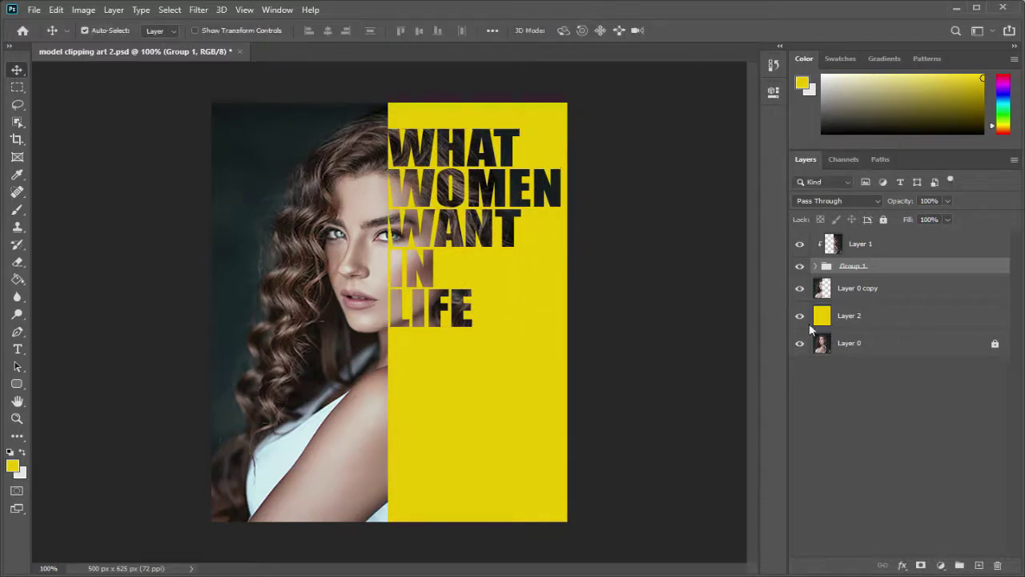
- Draw a 673 × 294 px stroke-free Rectangle 1 across the lower cover inside Group 1
click(816, 266)
key(alt+bracketleft)
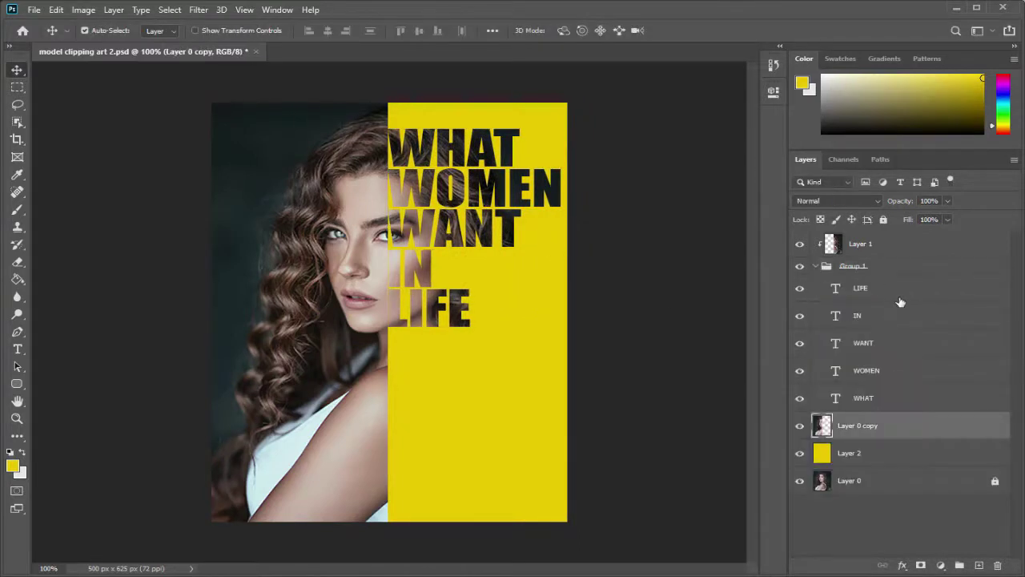
click(901, 299)
click(18, 384)
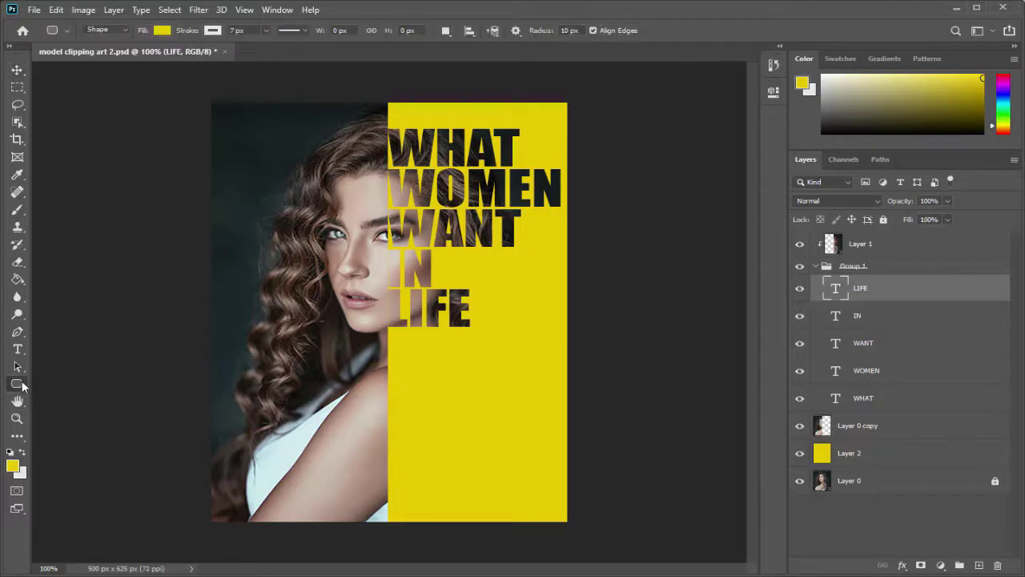
click(49, 384)
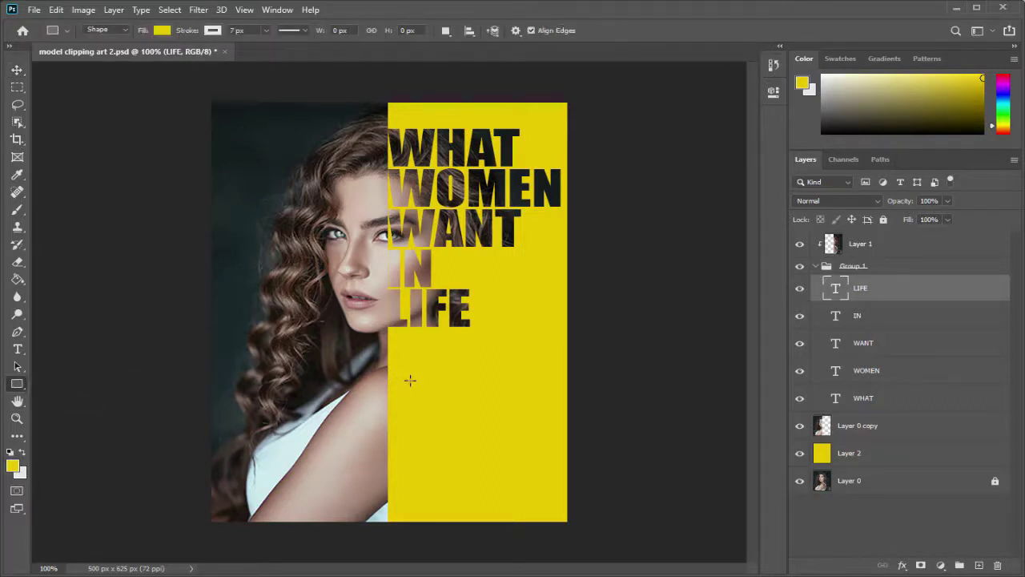
drag(623, 357, 143, 552)
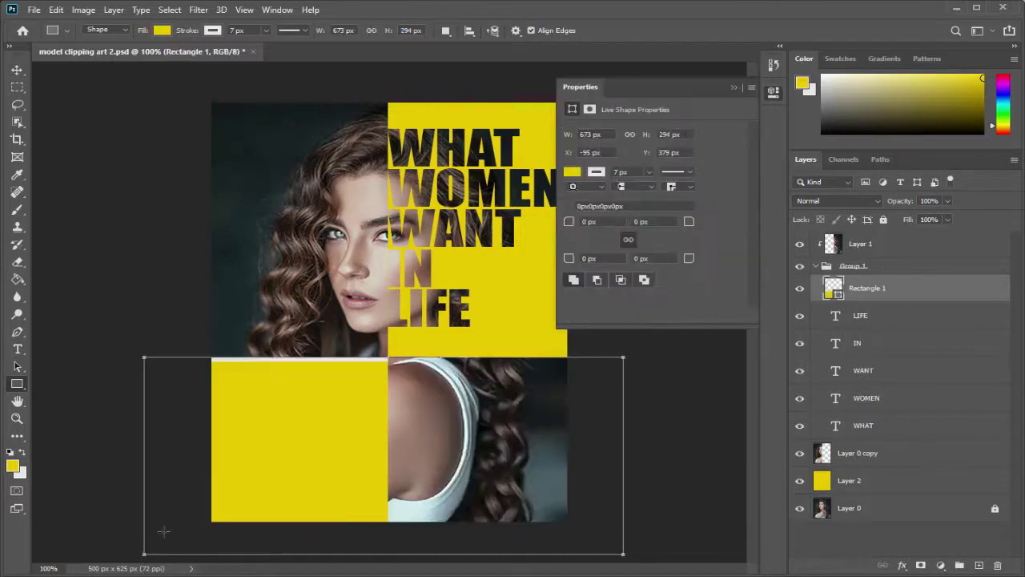
click(597, 174)
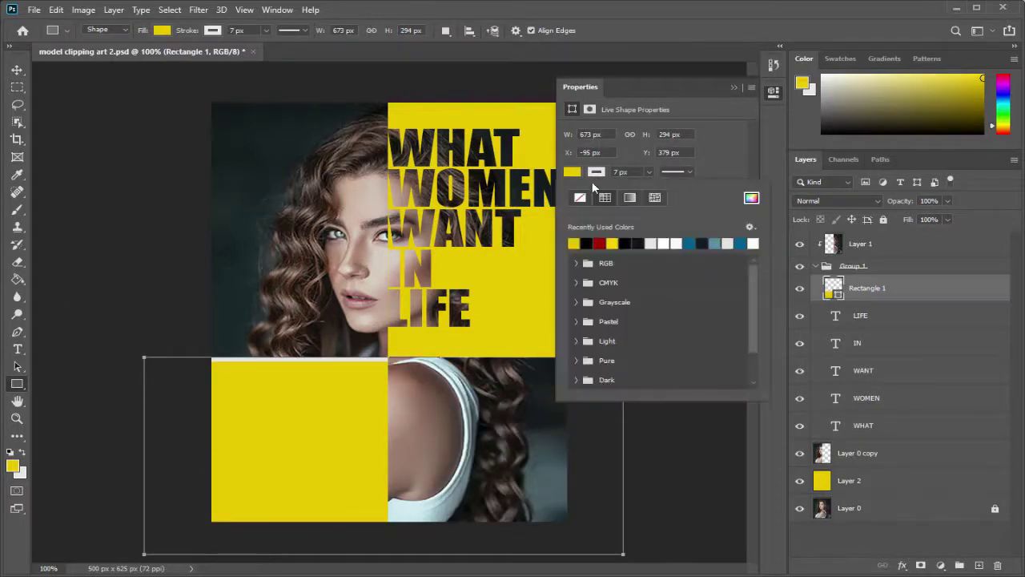
click(580, 198)
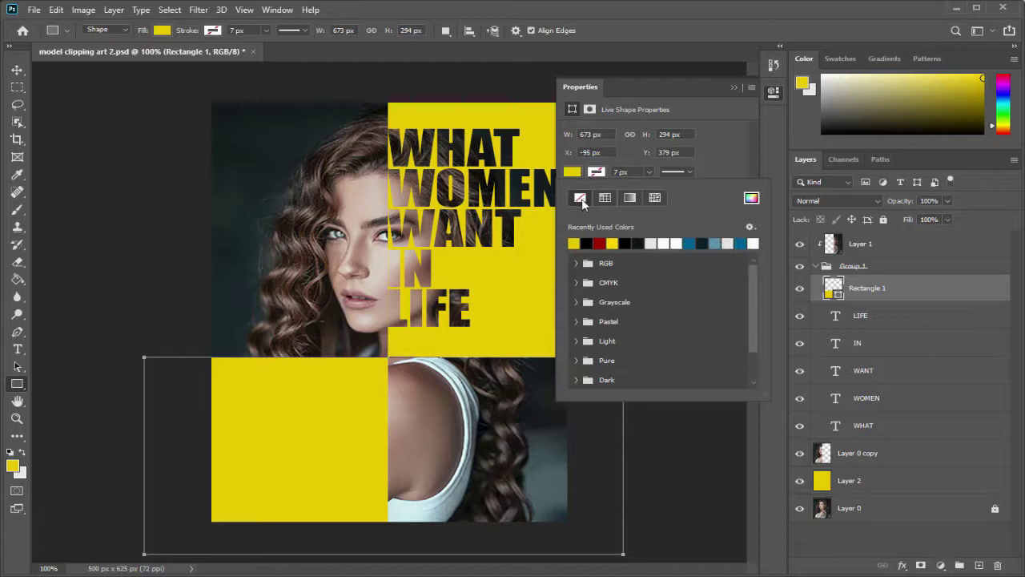
click(734, 87)
- Type a black lowercase g in Franklin Gothic Medium in the bottom-left yellow block
key(t)
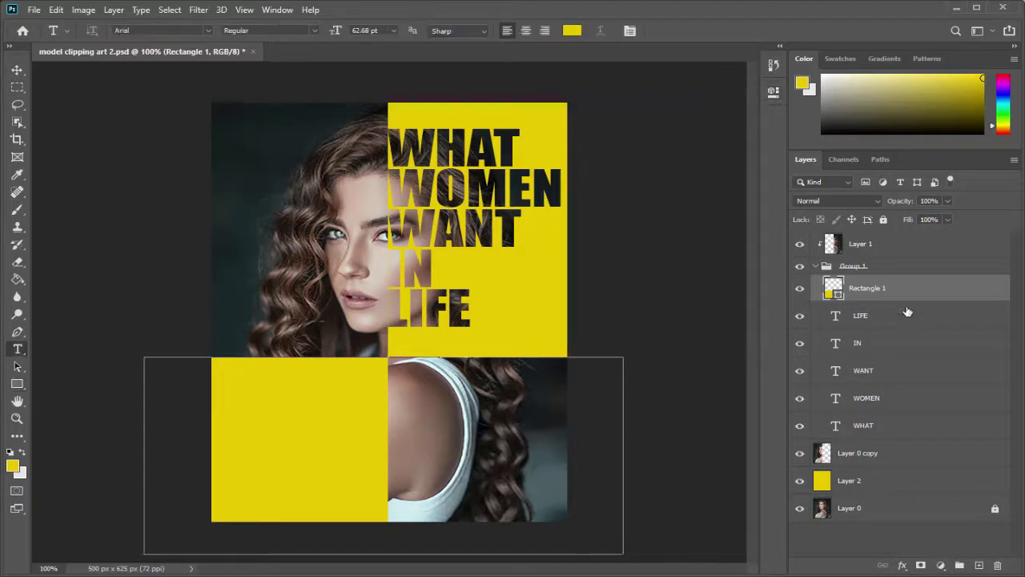
click(981, 567)
click(293, 449)
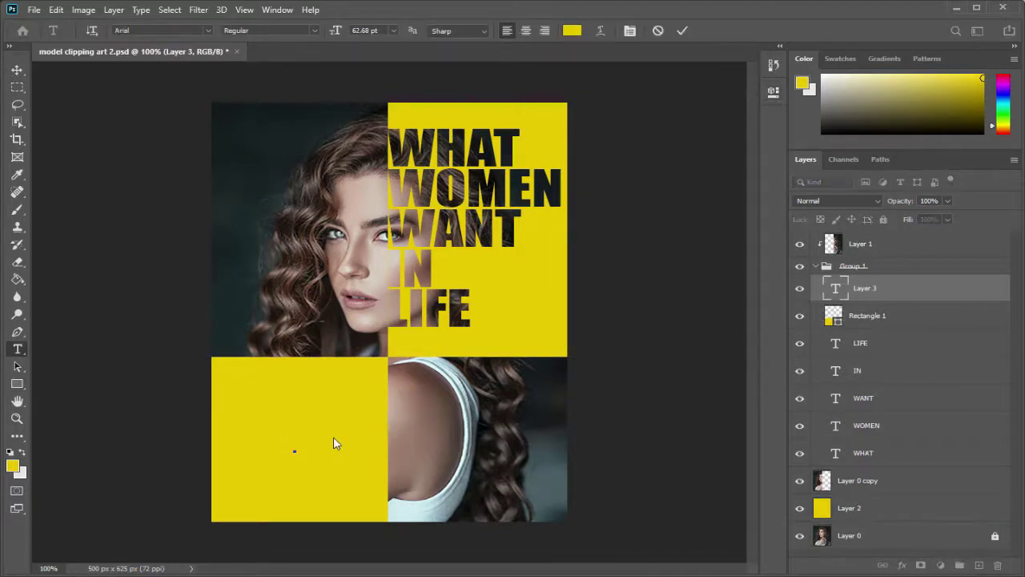
text(g)
key(ctrl+a)
click(572, 31)
click(927, 151)
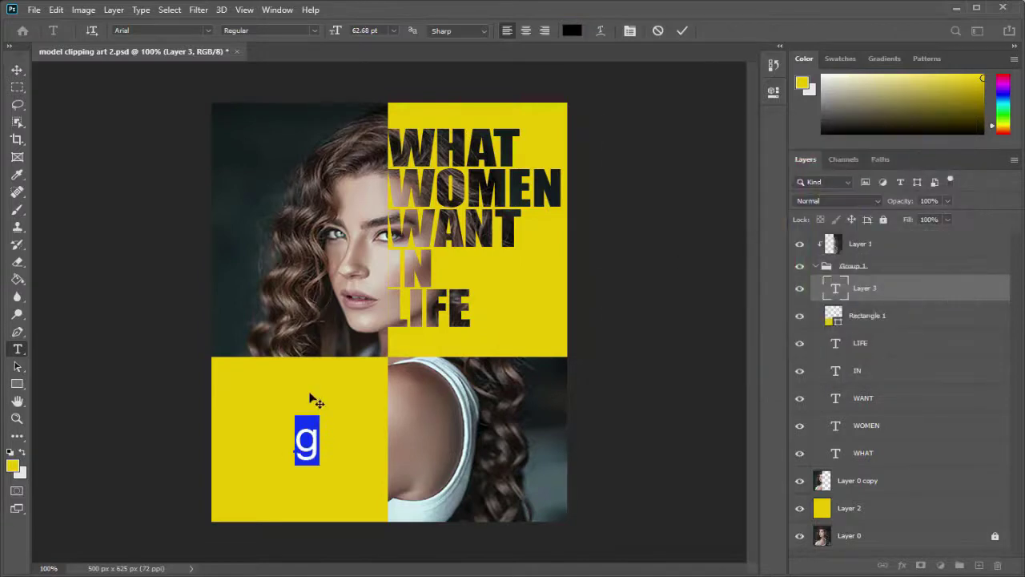
click(207, 31)
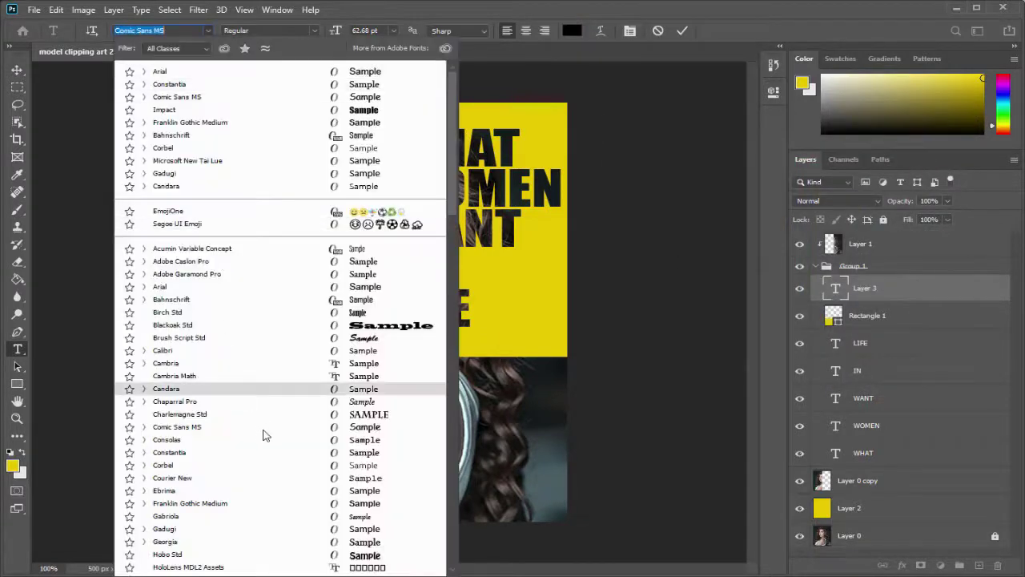
scroll(264, 432, down, 1)
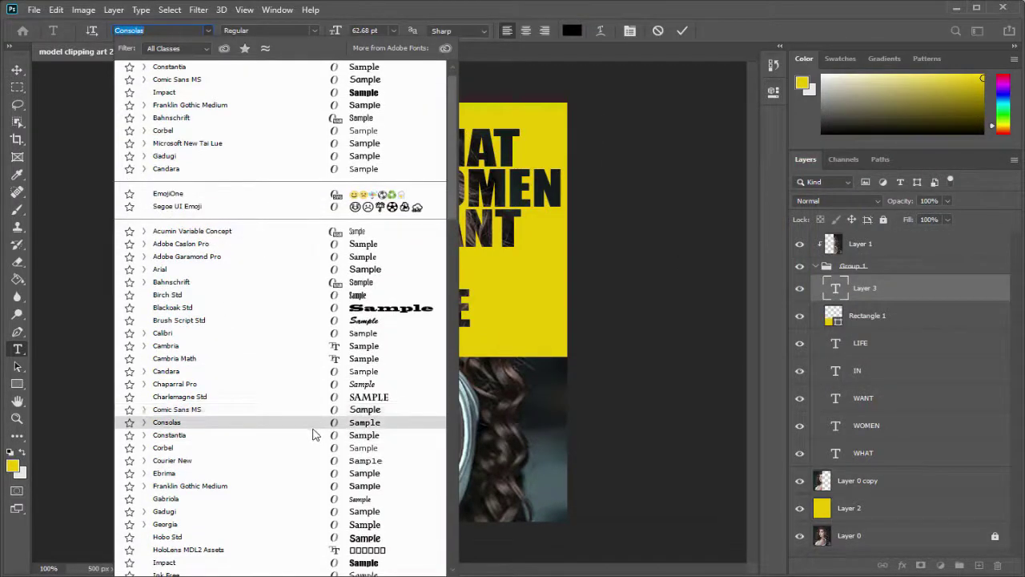
click(326, 487)
key(ctrl+Return)
- Scale the g up, about 269% wide, so it fills the yellow block
key(ctrl+t)
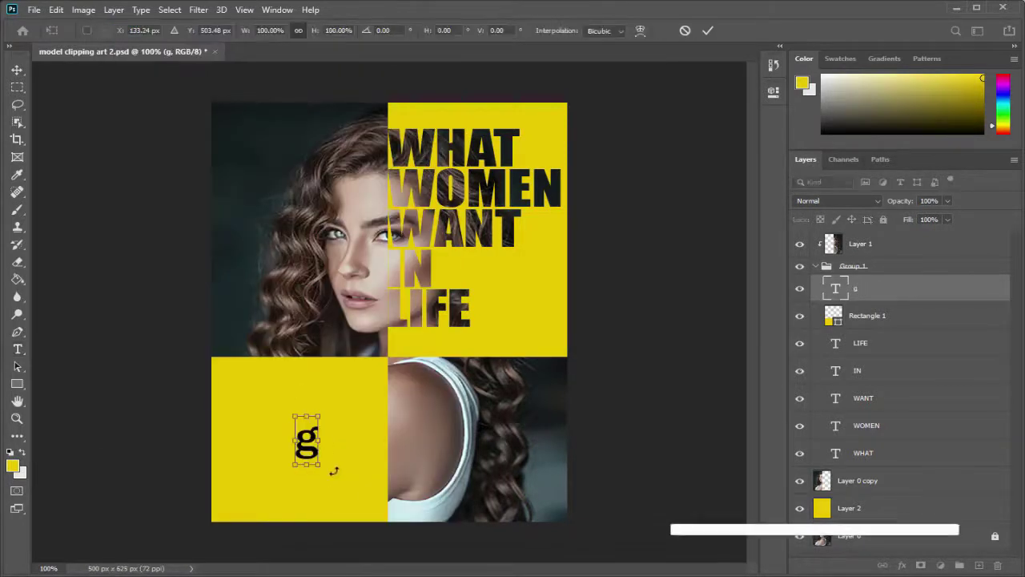
drag(318, 413, 358, 369)
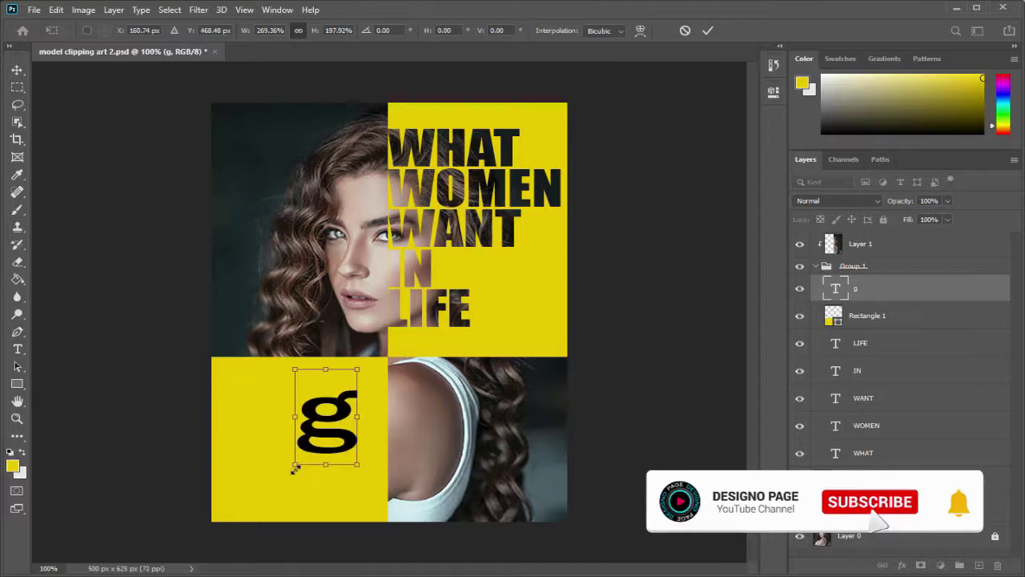
drag(289, 473, 255, 453)
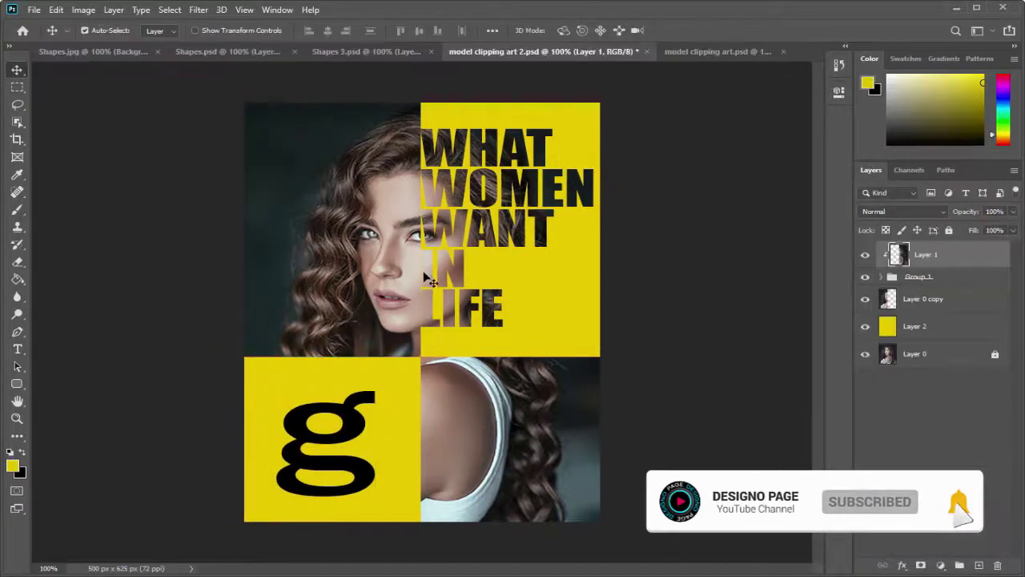
key(ctrl+plus)
key(ctrl+plus)
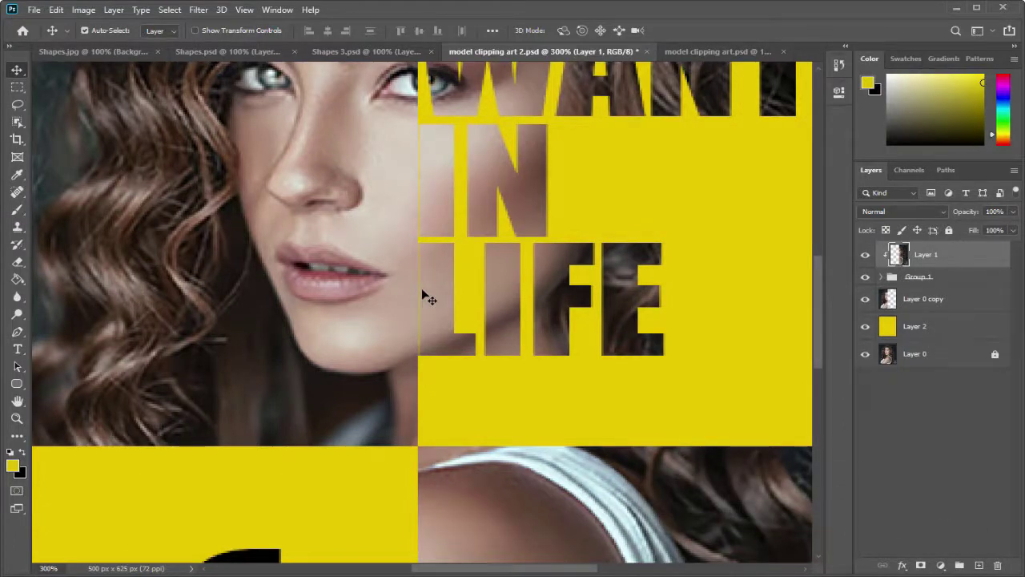
click(948, 363)
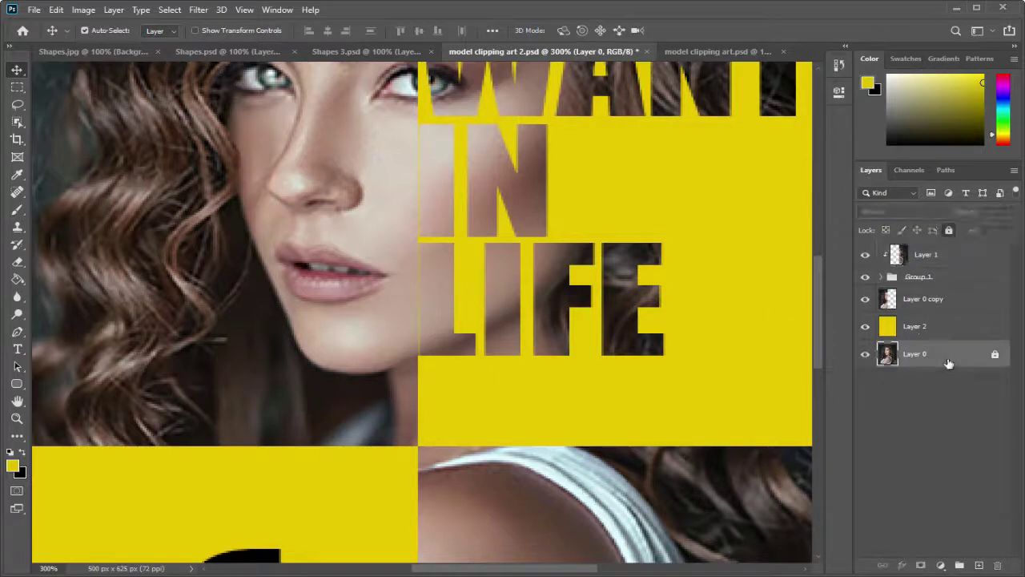
click(17, 86)
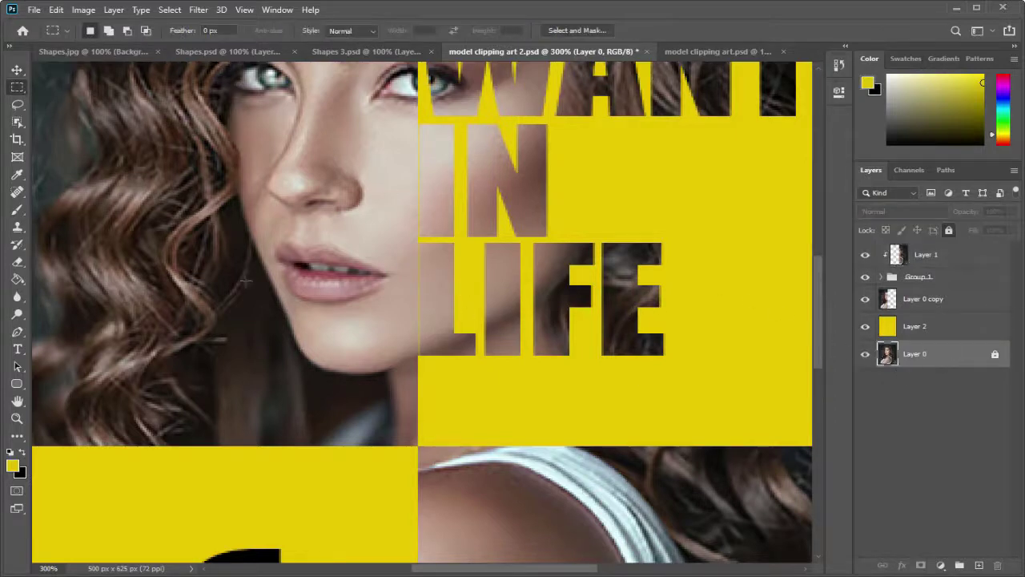
- Copy the portrait's upper half to Layer 3, move it to the top, and clip it to the text
key(ctrl+1)
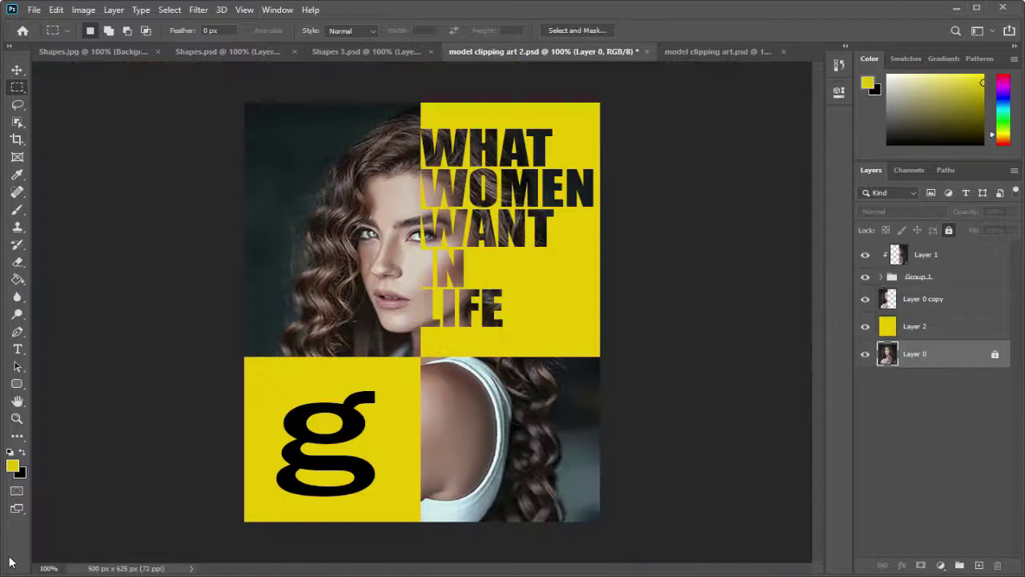
drag(221, 106, 649, 343)
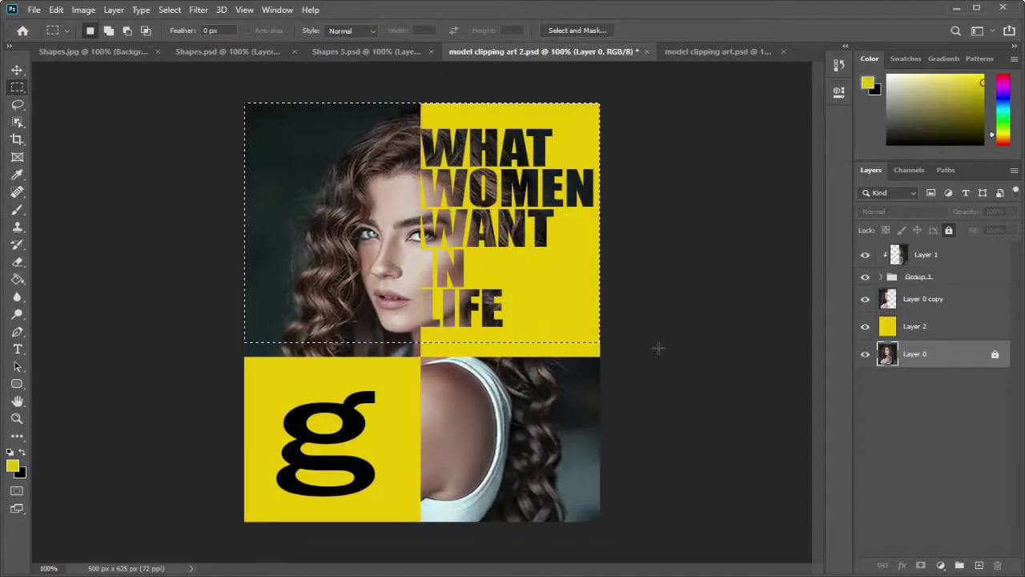
key(ctrl+j)
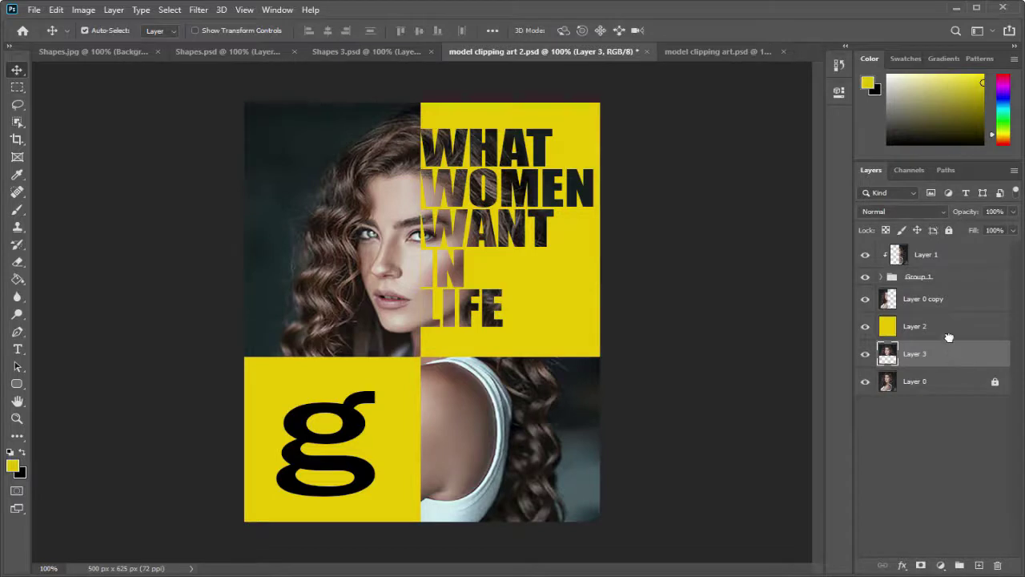
drag(948, 340, 942, 251)
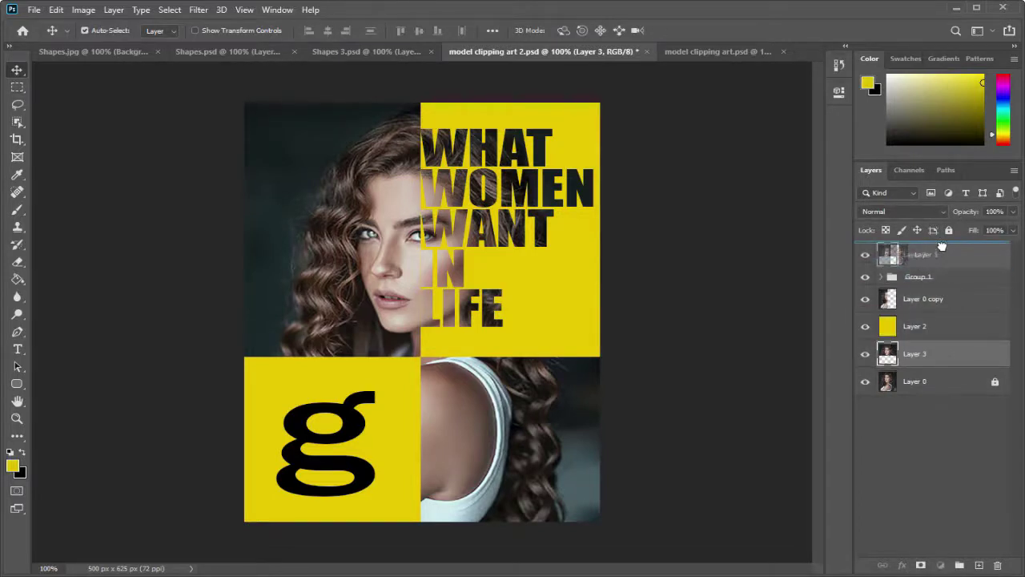
drag(942, 247, 943, 252)
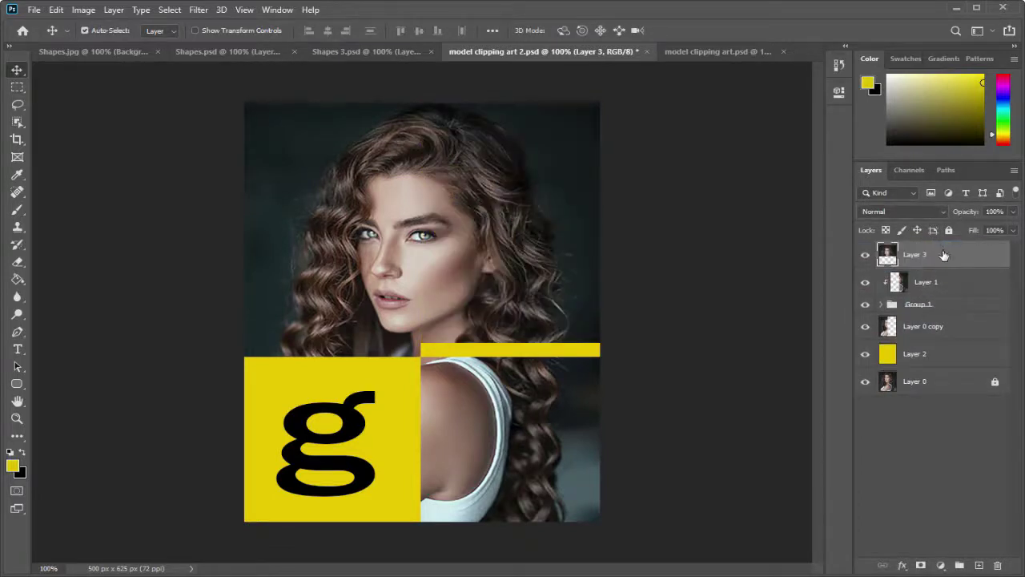
right_click(944, 255)
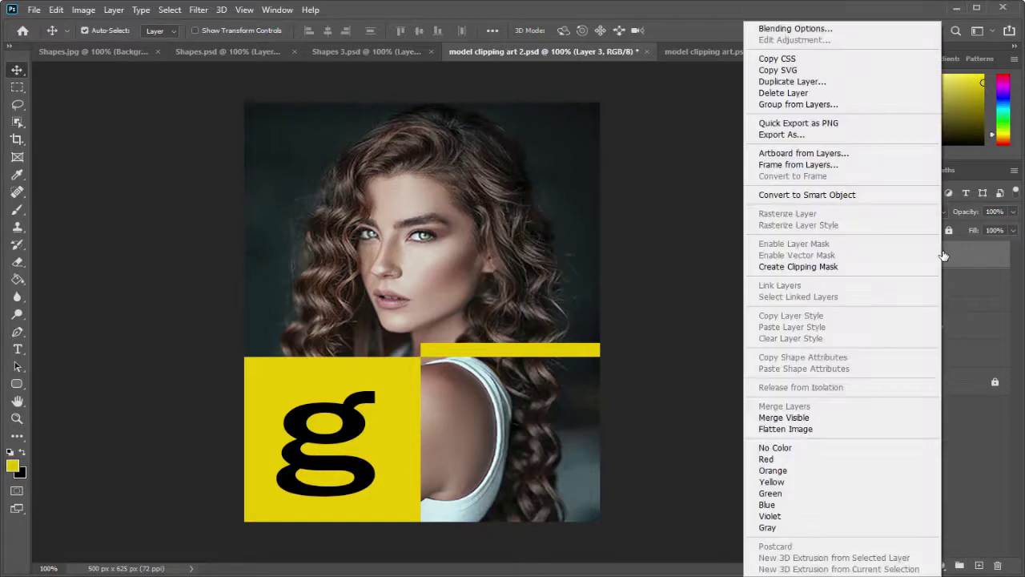
click(872, 267)
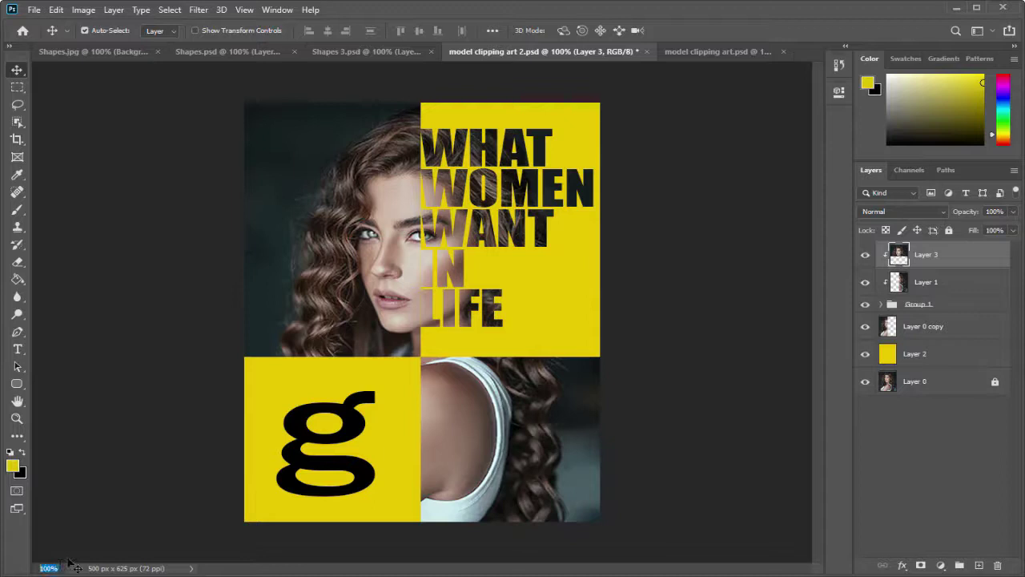
scroll(418, 282, up, 2)
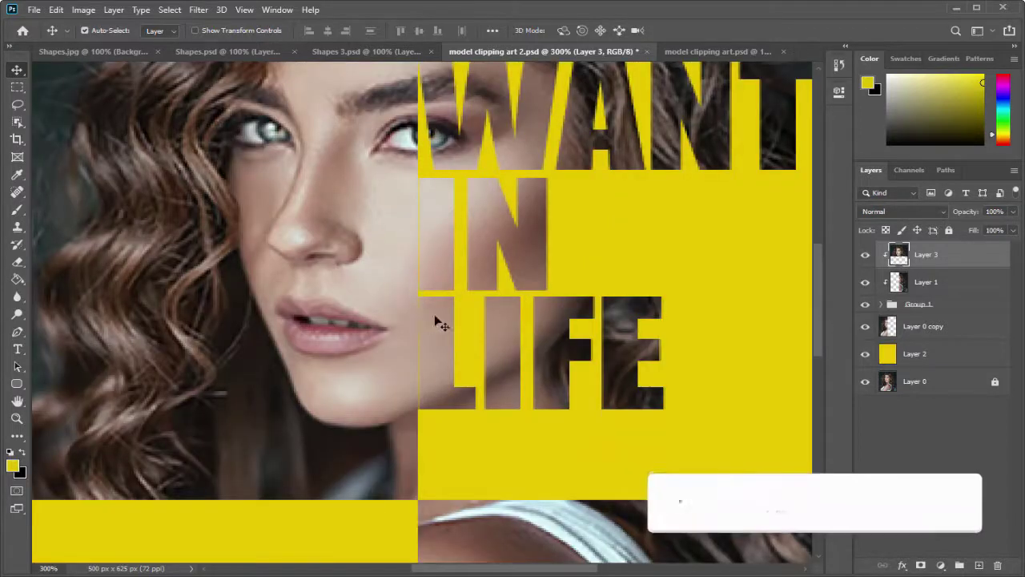
click(970, 308)
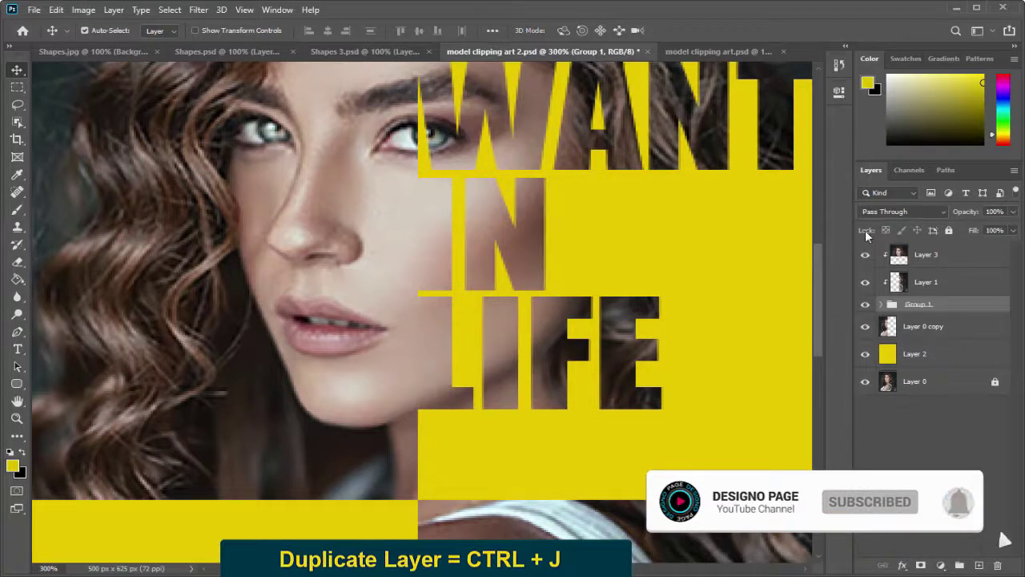
scroll(460, 347, up, 2)
scroll(461, 347, up, 6)
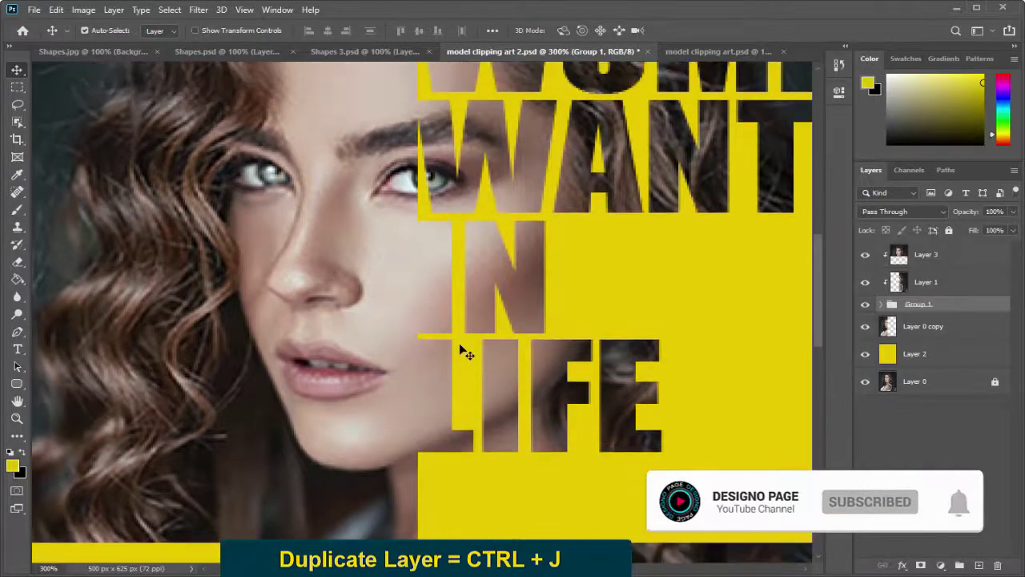
scroll(460, 347, up, 7)
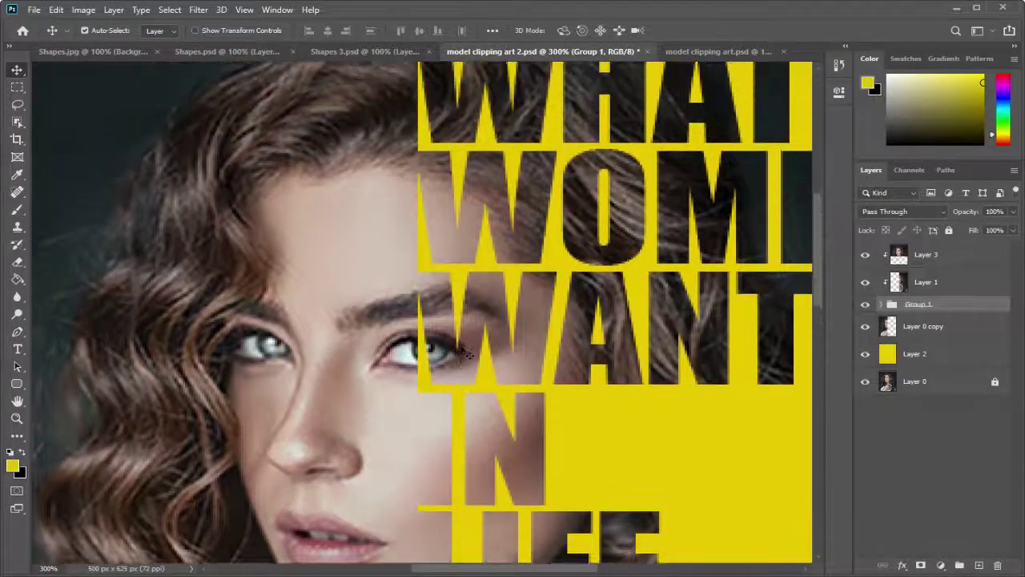
scroll(461, 353, down, 12)
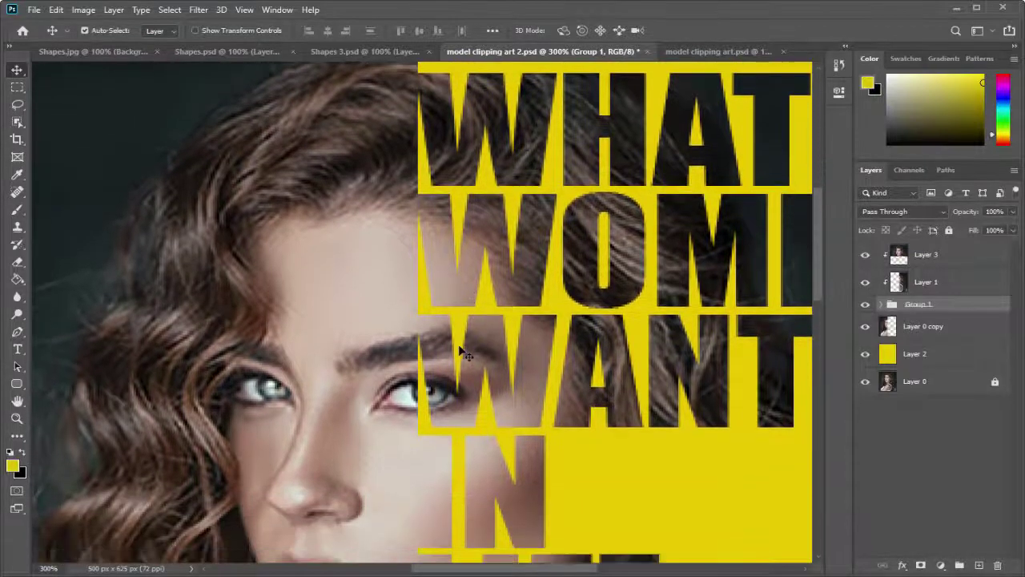
scroll(461, 357, down, 13)
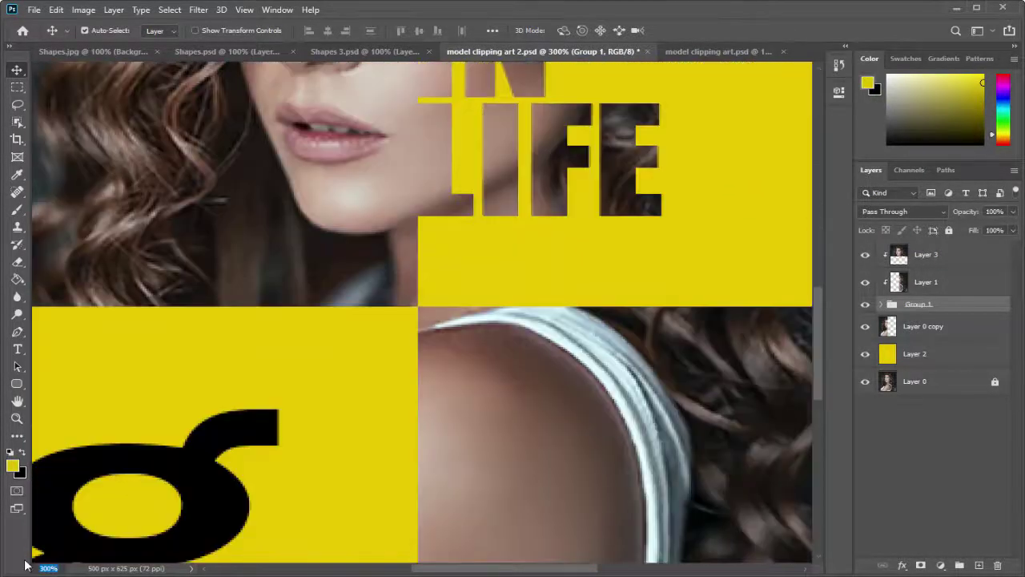
key(Return)
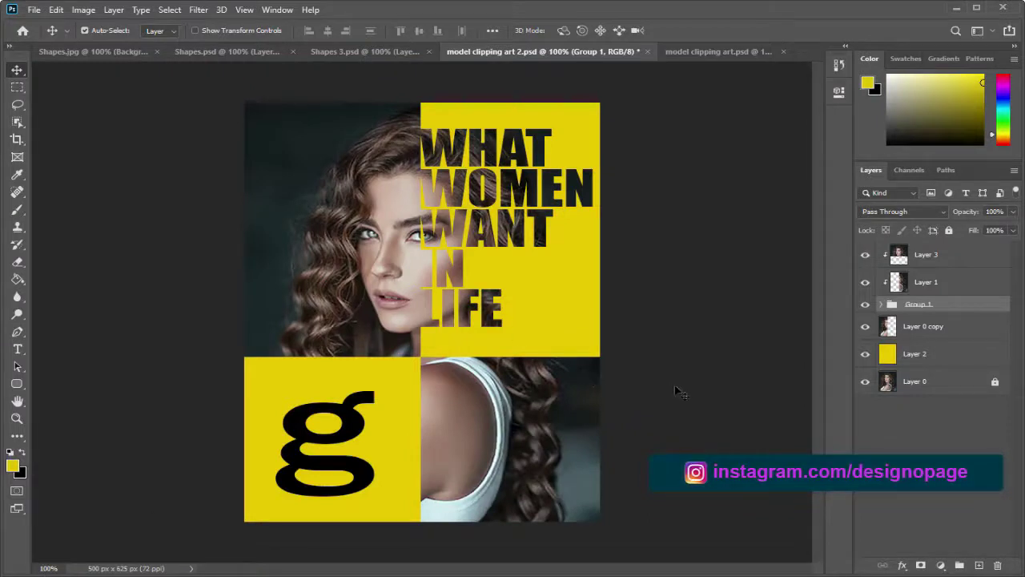
- Expand Group 1 in the Layers panel to list its six layers
click(881, 305)
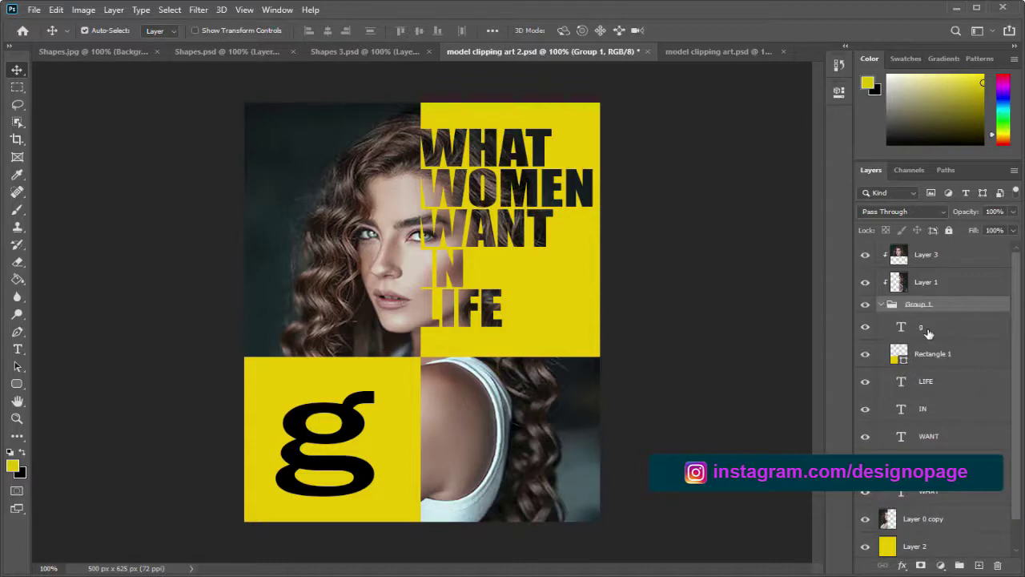